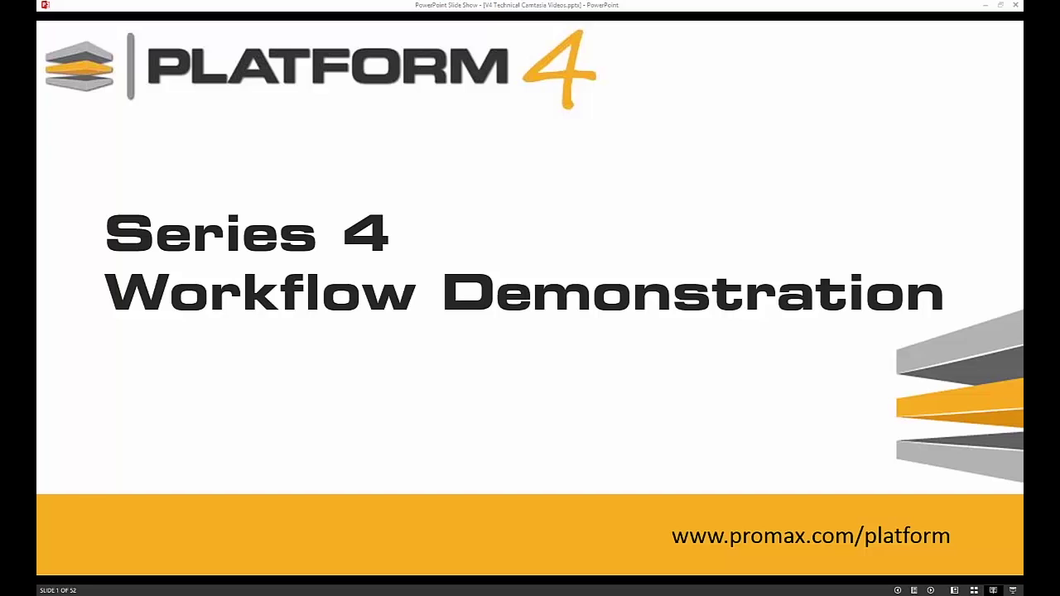
# Advance the slide show to slide 2, the Ingest-to-Transcode workflow overview.
pyautogui.click(632, 417)
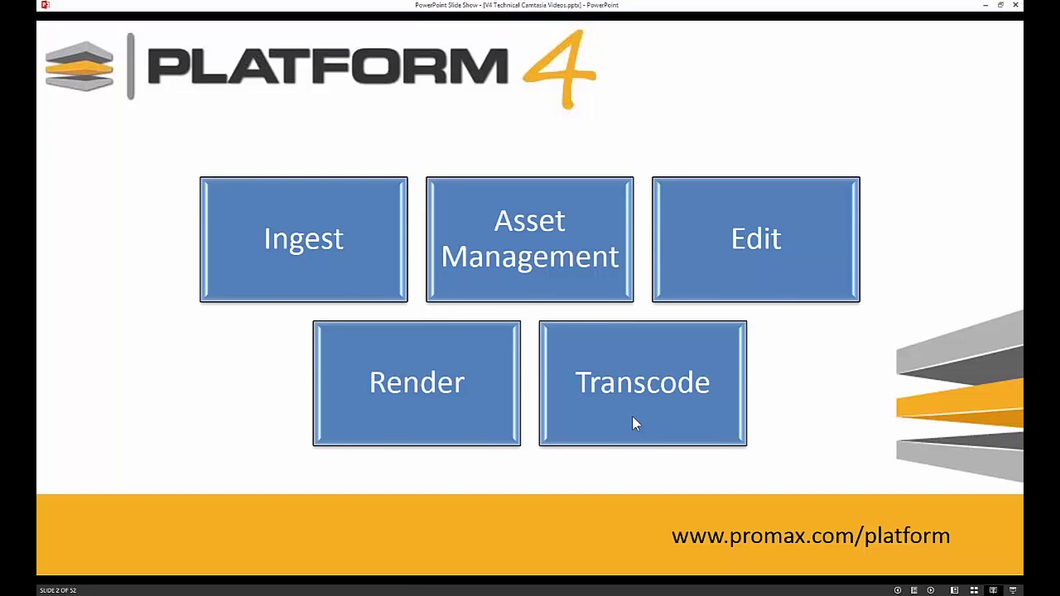
# Advance past the workflow overview slide toward the Platform Online server diagram.
pyautogui.click(632, 417)
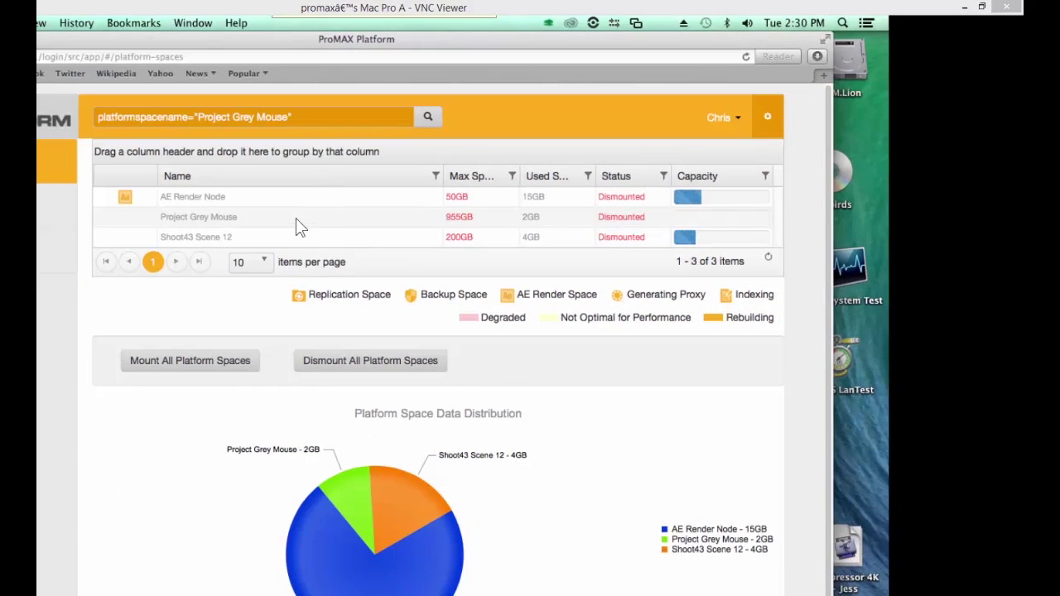
# Run Search Platform Space on Project Grey Mouse to list its online .mov files.
pyautogui.click(244, 219)
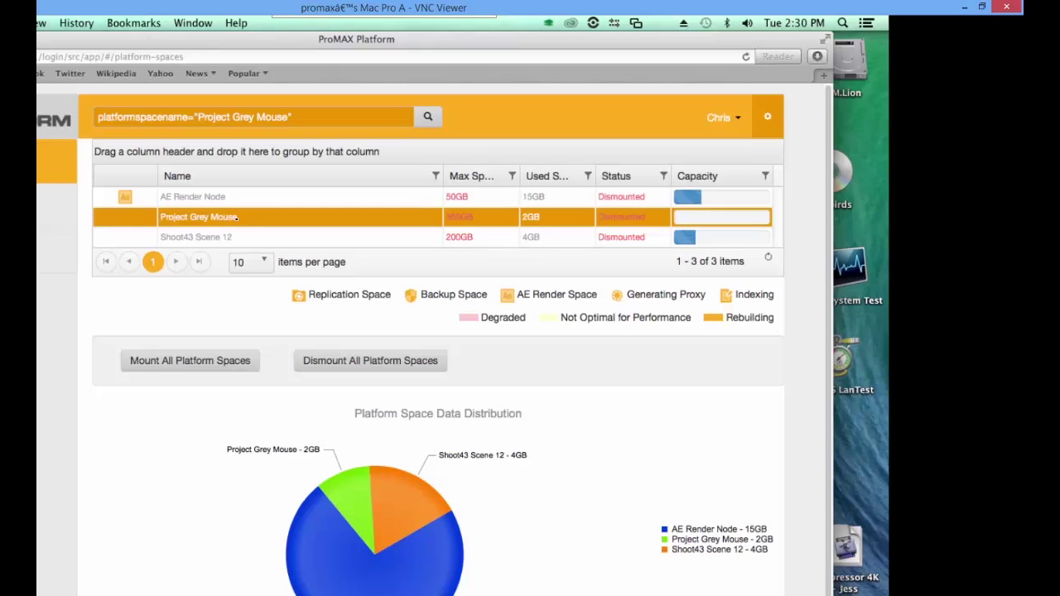
pyautogui.rightClick(240, 217)
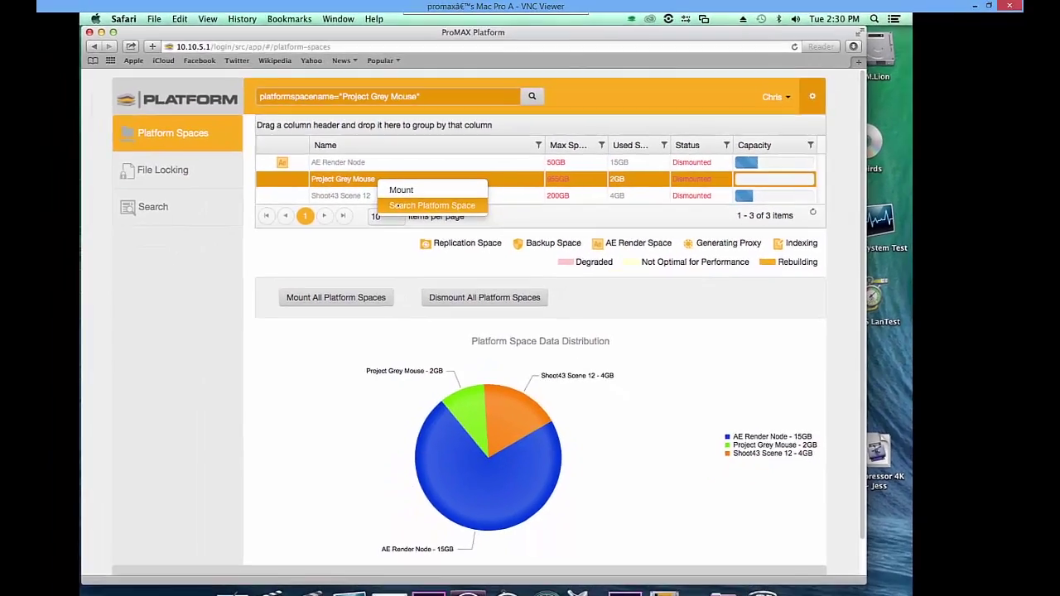
pyautogui.click(397, 205)
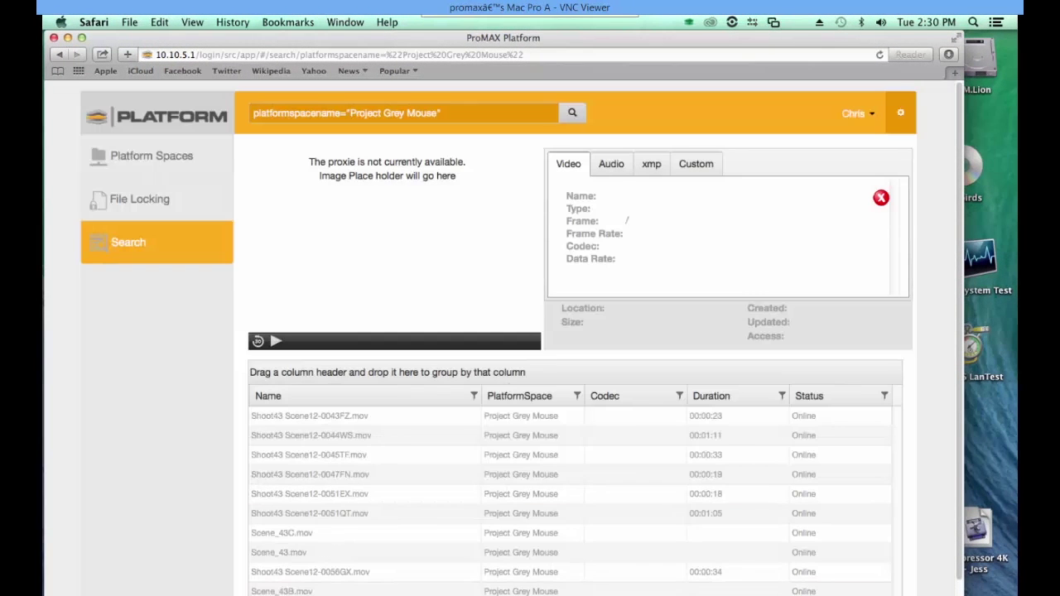
# Preview Shoot43 Scene12-0047FN.mov, review its audio, xmp and custom metadata, then go back to Platform Spaces.
pyautogui.click(329, 475)
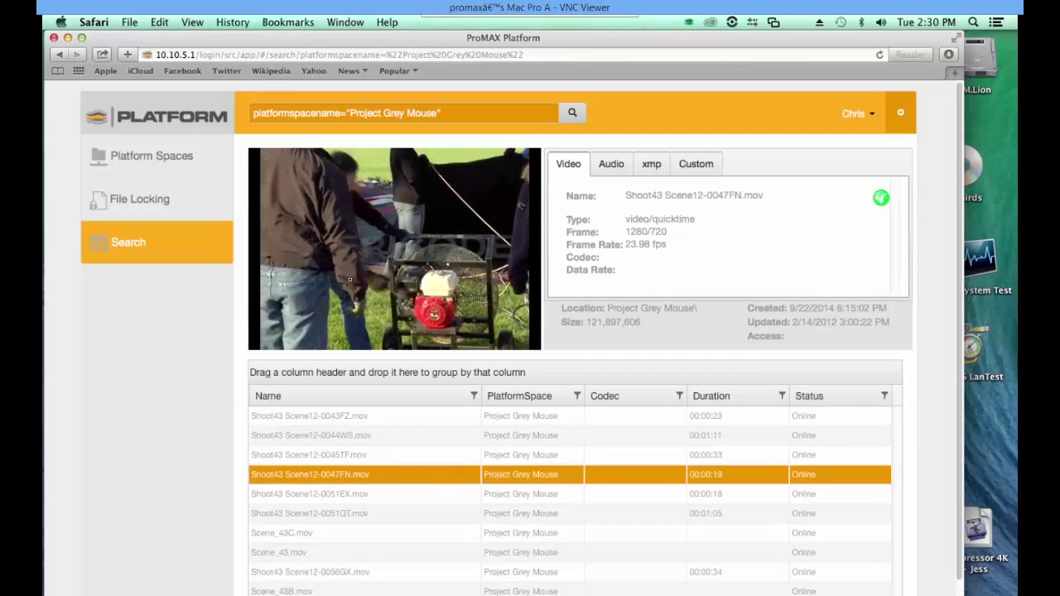
pyautogui.click(385, 255)
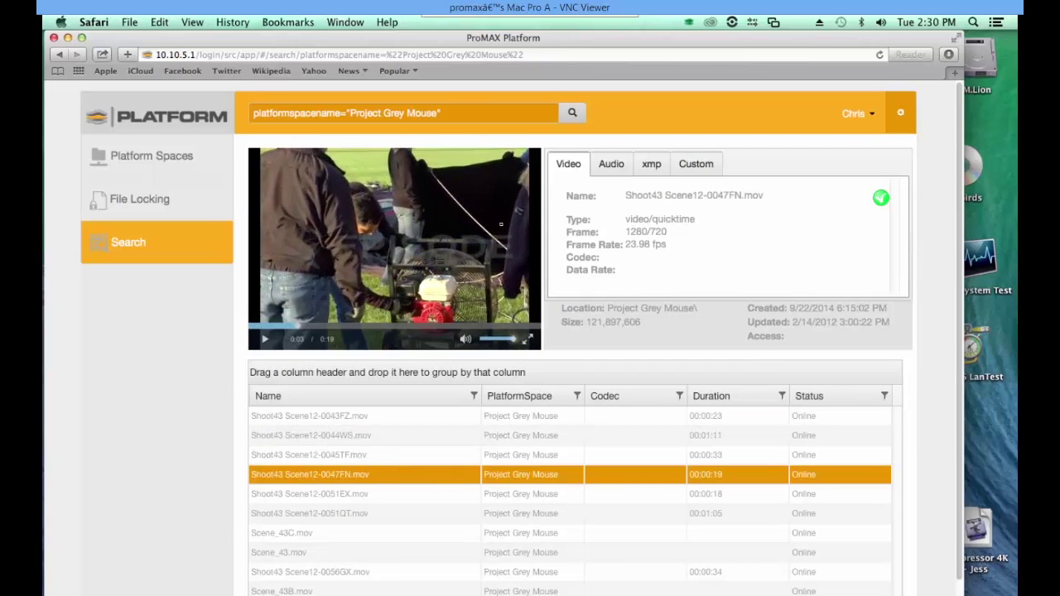
pyautogui.click(630, 170)
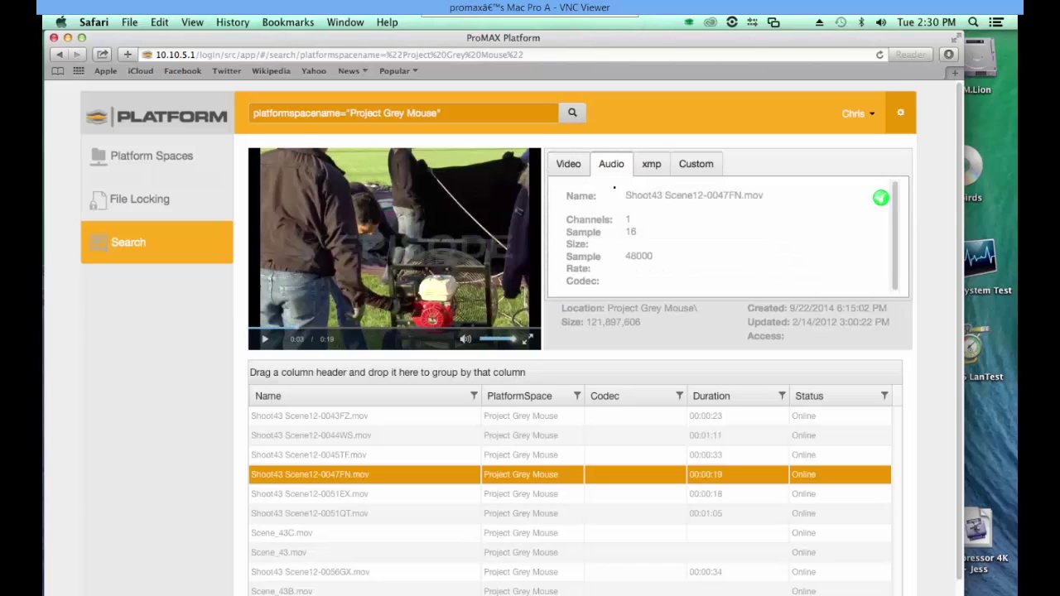
pyautogui.click(652, 165)
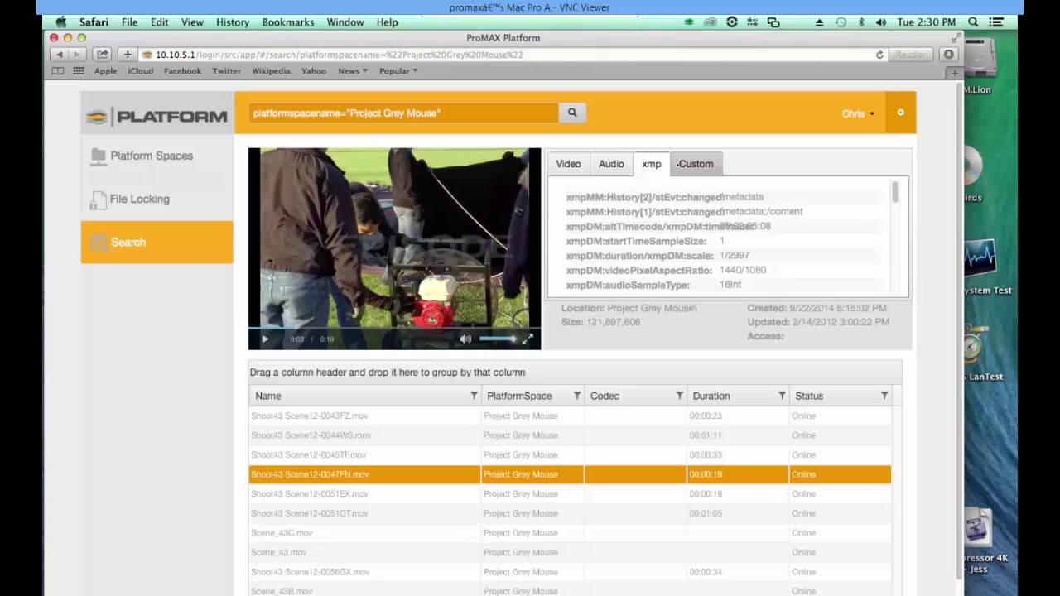
pyautogui.click(677, 164)
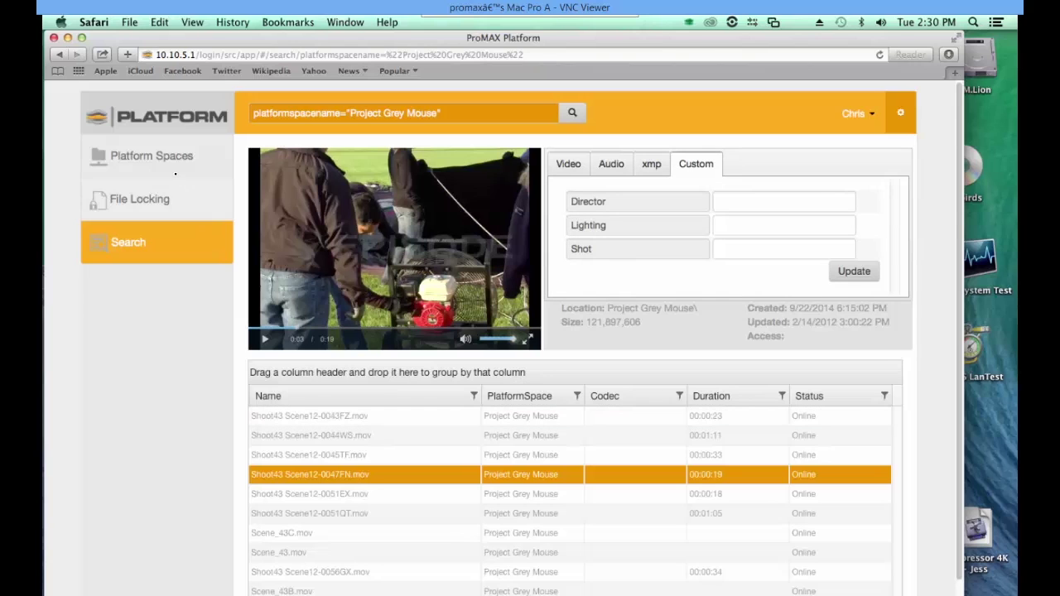
pyautogui.click(168, 157)
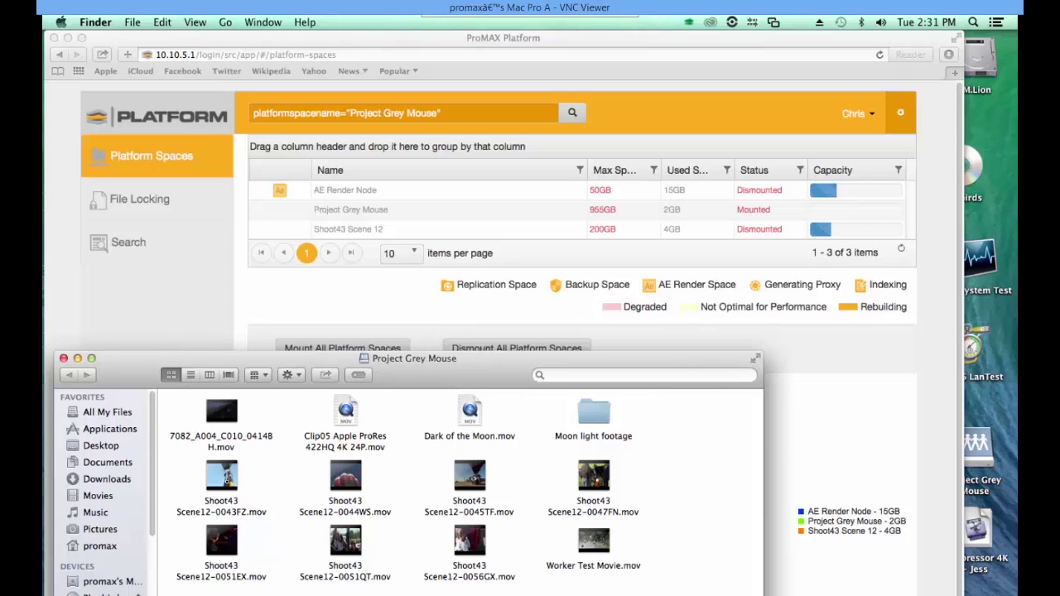
# Select Shoot43 Scene12-0043FZ.mov in the Project Grey Mouse Finder window.
pyautogui.click(227, 473)
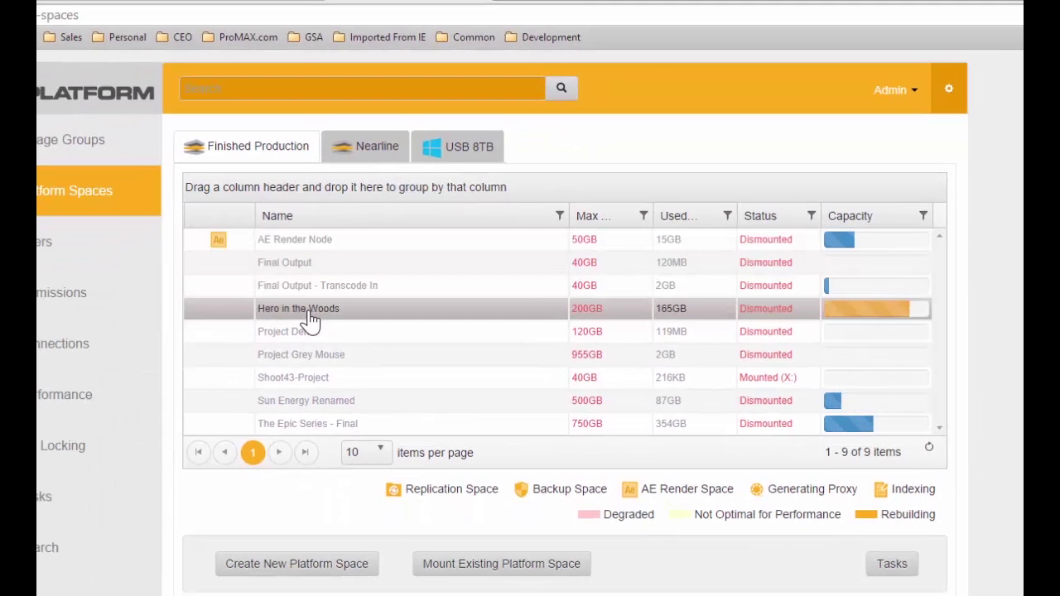
pyautogui.rightClick(323, 385)
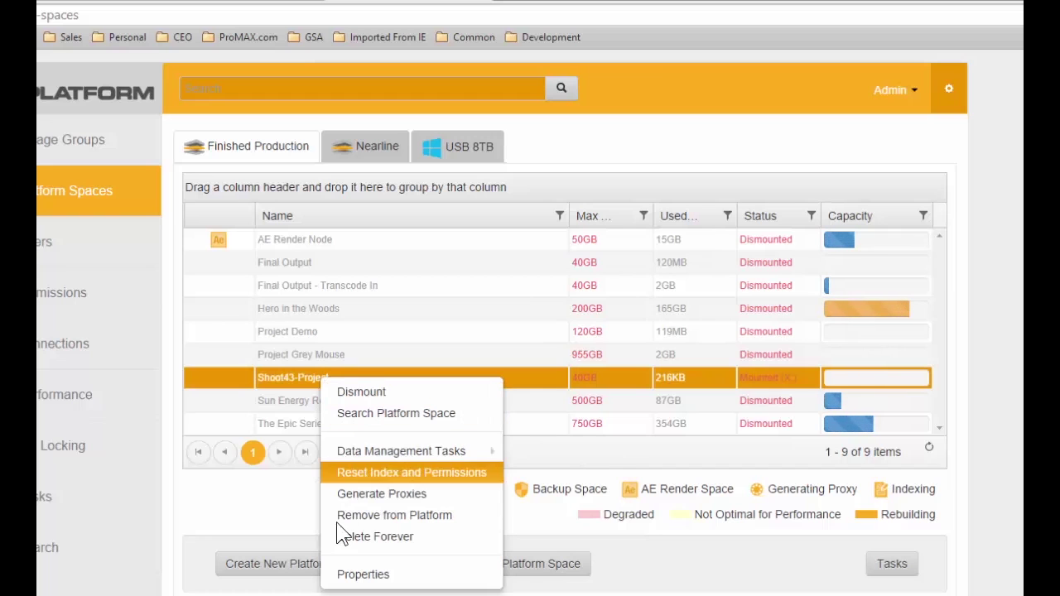
pyautogui.click(340, 574)
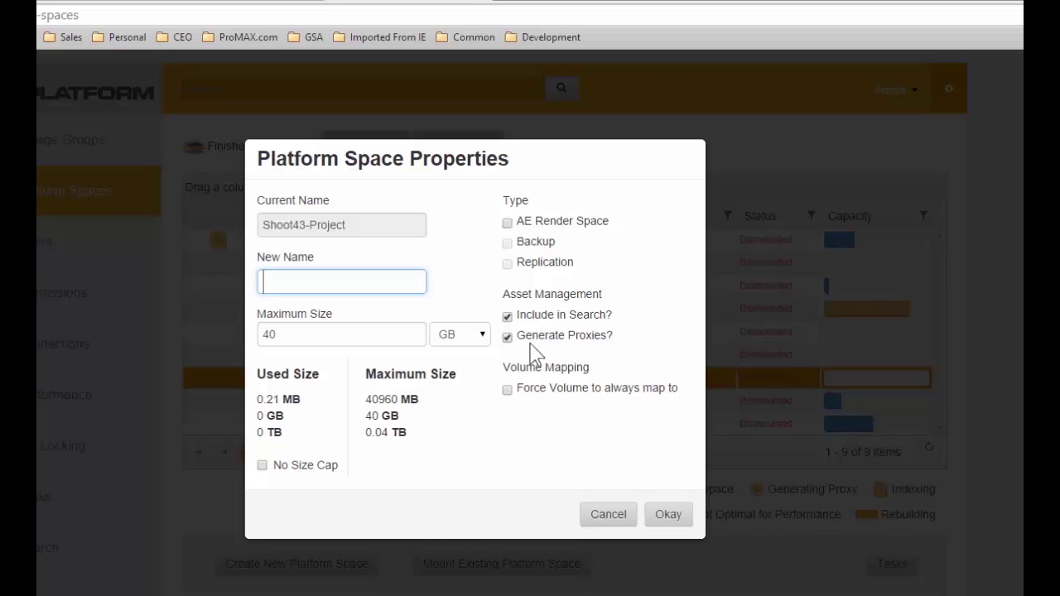
pyautogui.click(597, 524)
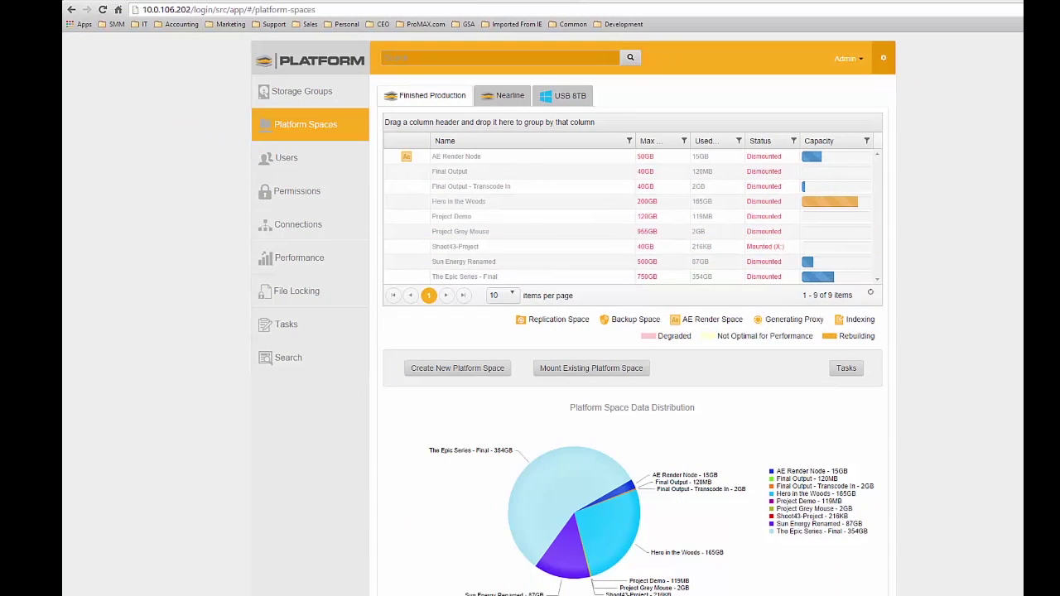
# Close the empty Shoot43-Project folder window and select Shoot43-Backup (V:) on the Nearline tab.
pyautogui.click(217, 586)
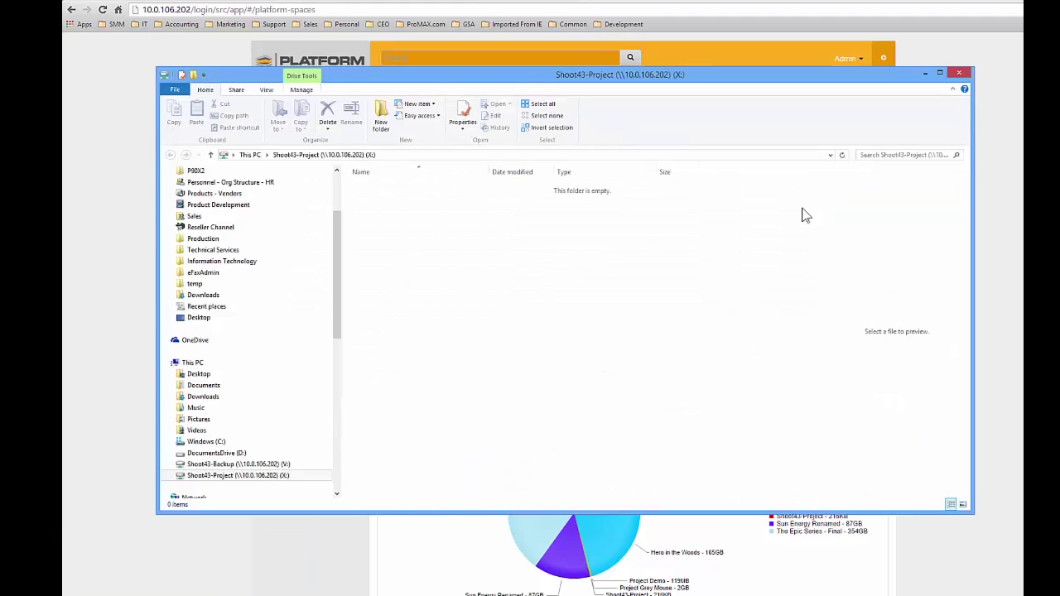
pyautogui.click(959, 74)
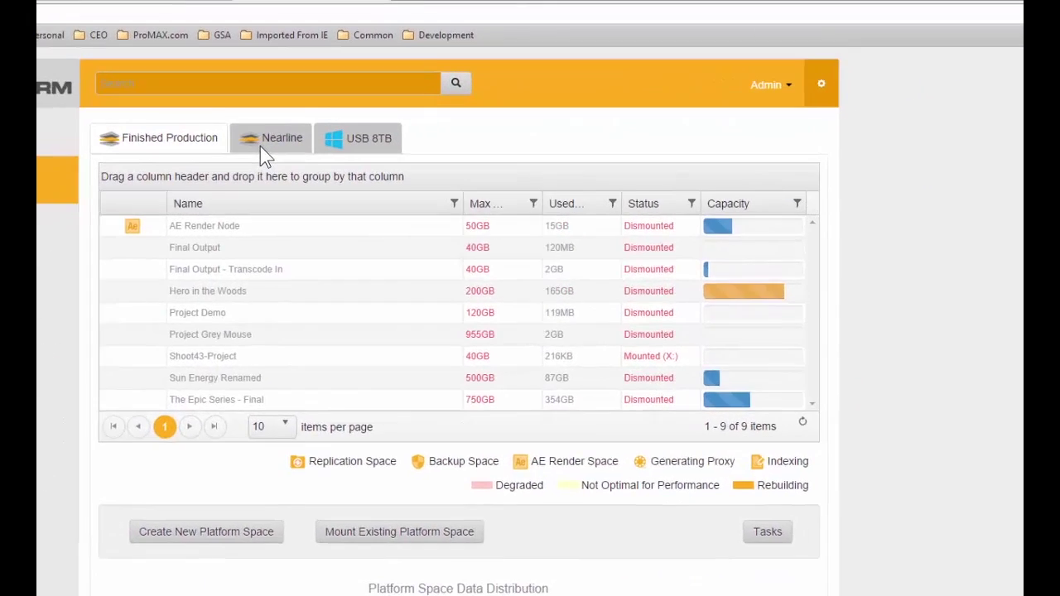
pyautogui.click(504, 97)
pyautogui.click(177, 315)
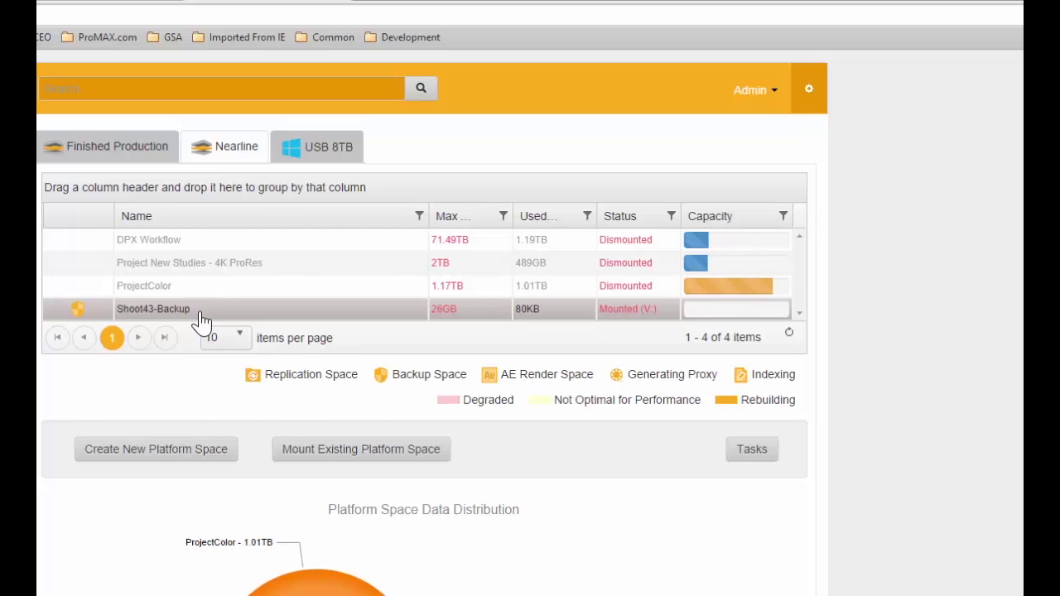
# Start a copy task from the Shoot43 Scene 12 space on the USB 8TB tab.
pyautogui.click(304, 146)
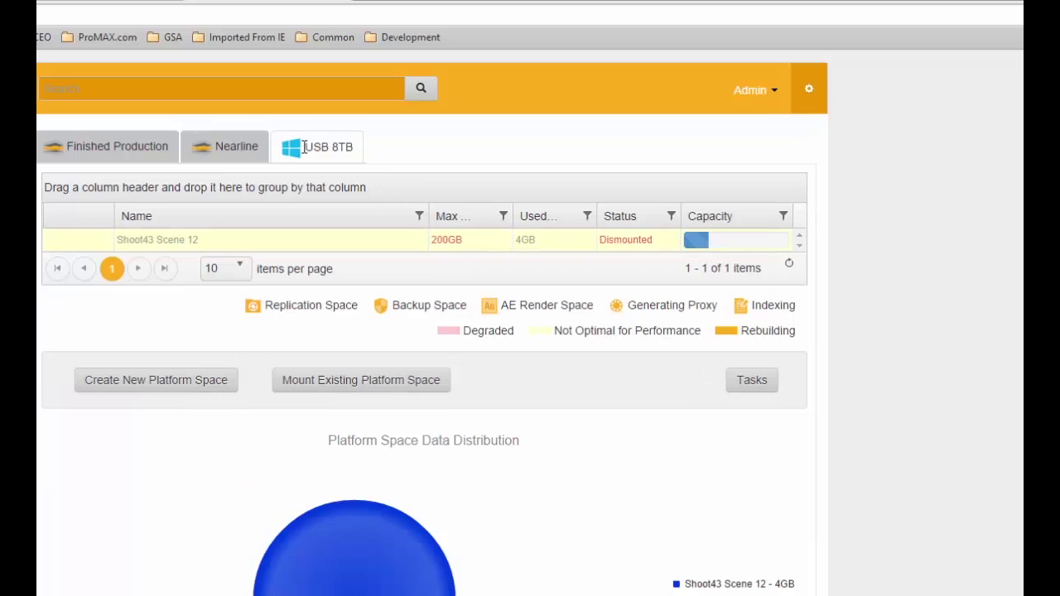
pyautogui.click(311, 243)
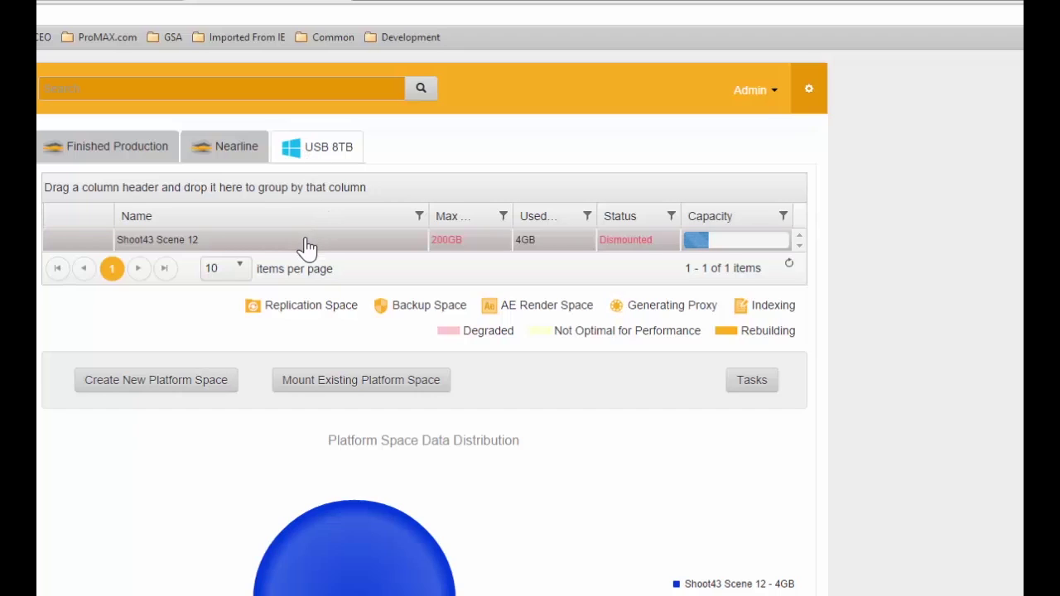
pyautogui.rightClick(306, 246)
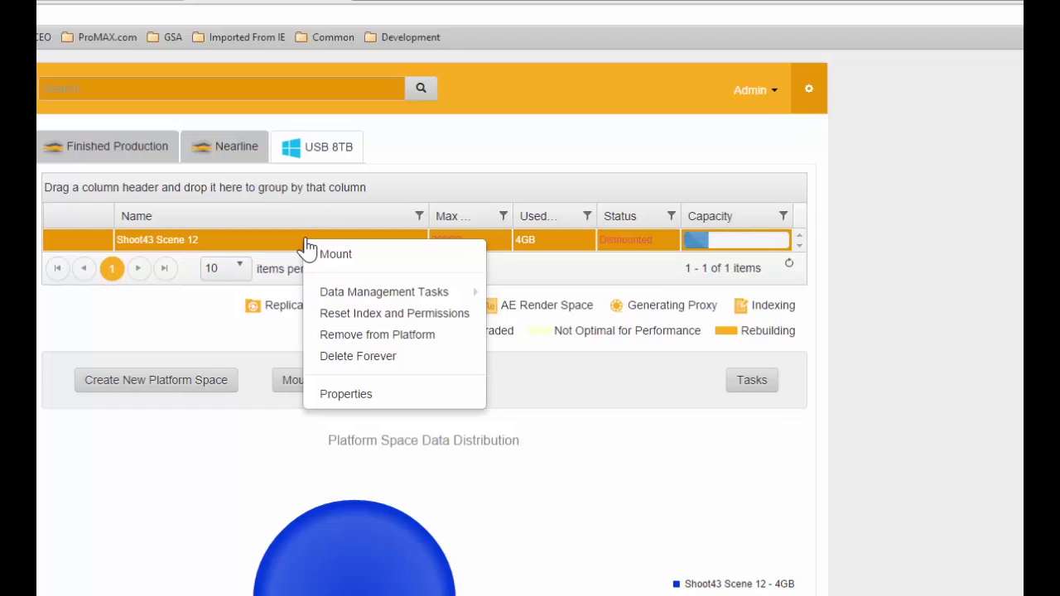
pyautogui.moveTo(327, 292)
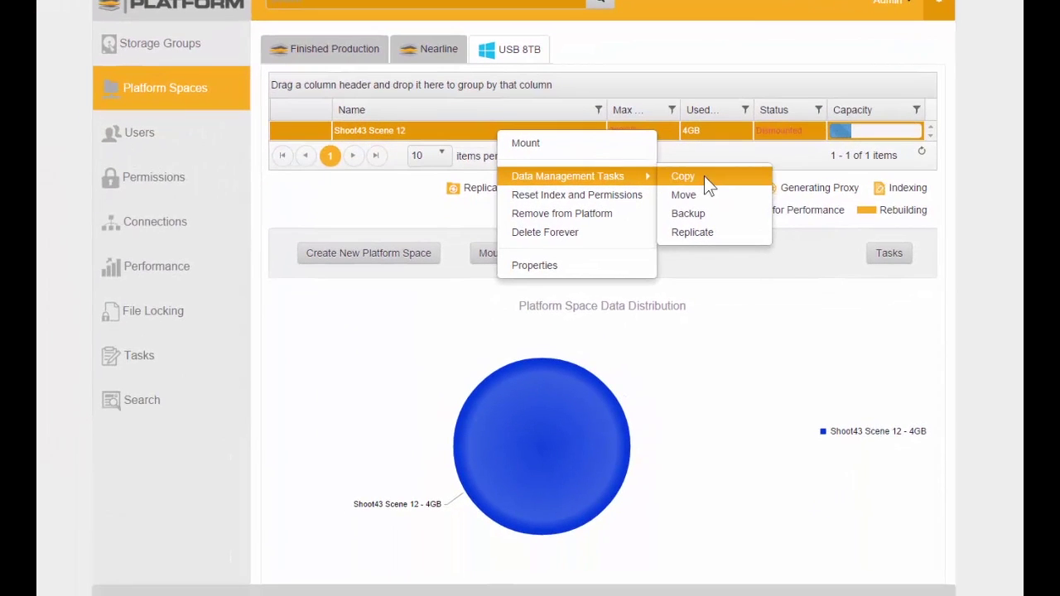
pyautogui.click(704, 175)
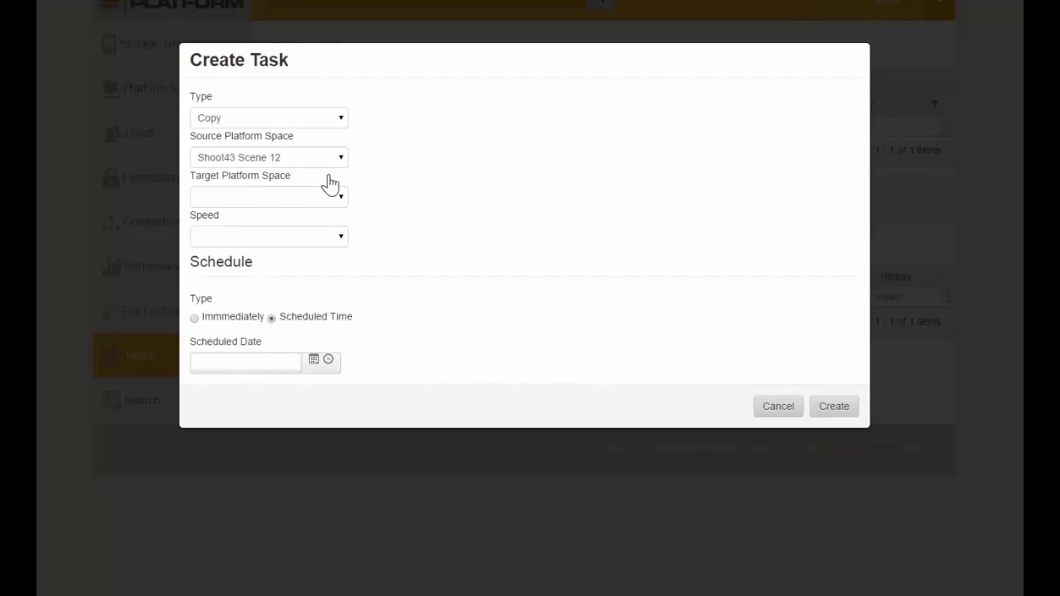
# Set the copy target to Shoot43-Project, speed Fast, running Immediately.
pyautogui.click(273, 202)
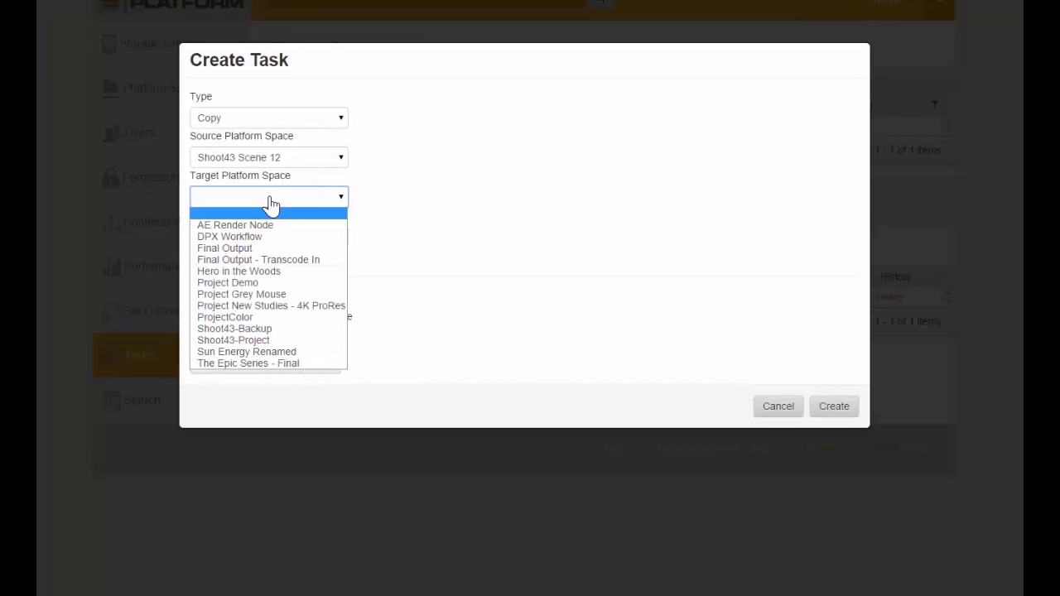
pyautogui.click(256, 342)
pyautogui.click(244, 238)
pyautogui.click(220, 289)
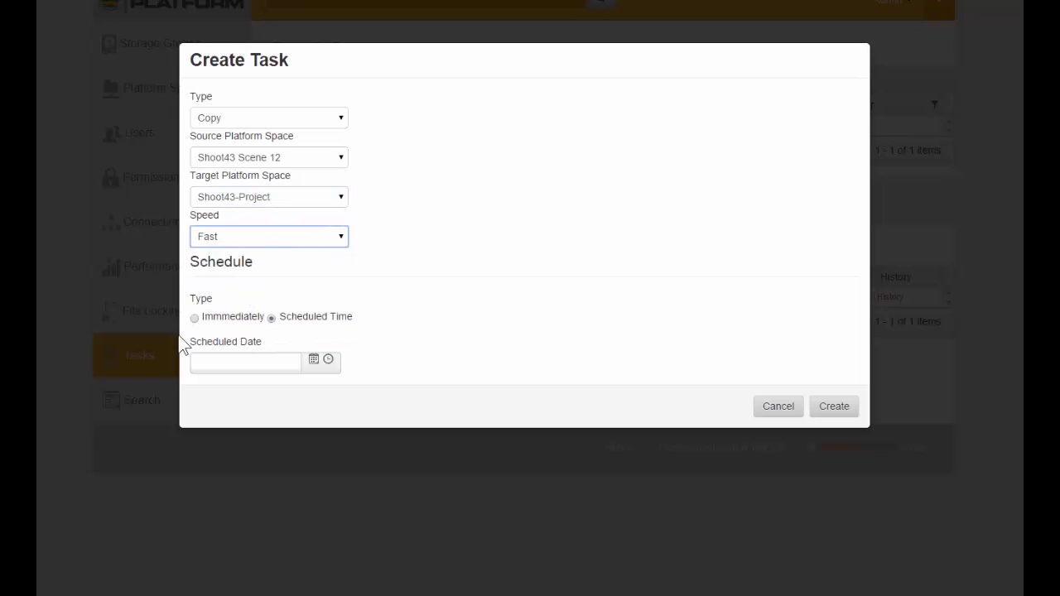
pyautogui.click(194, 319)
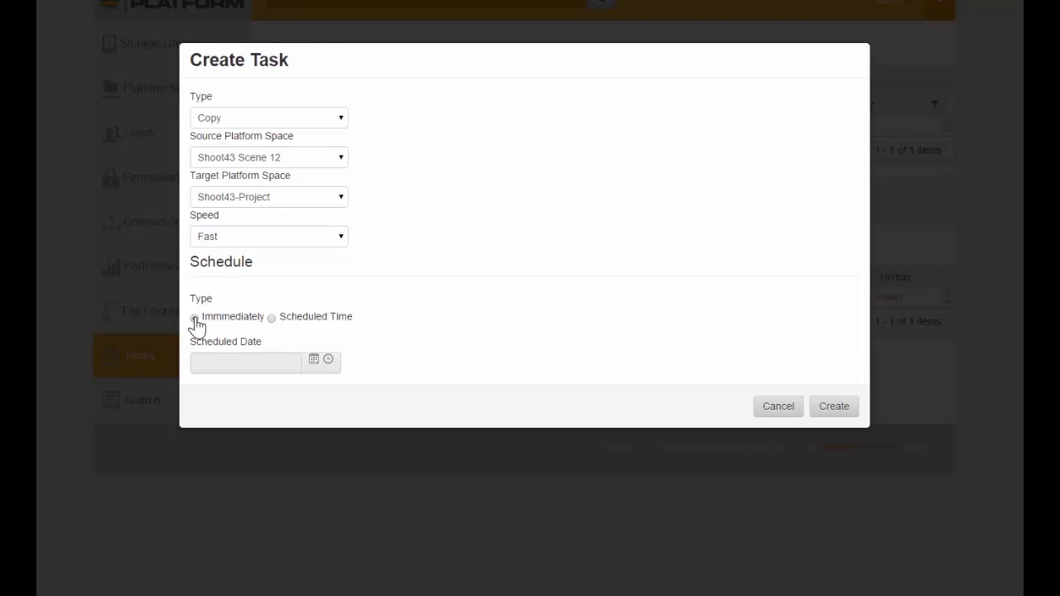
pyautogui.click(272, 320)
pyautogui.click(314, 361)
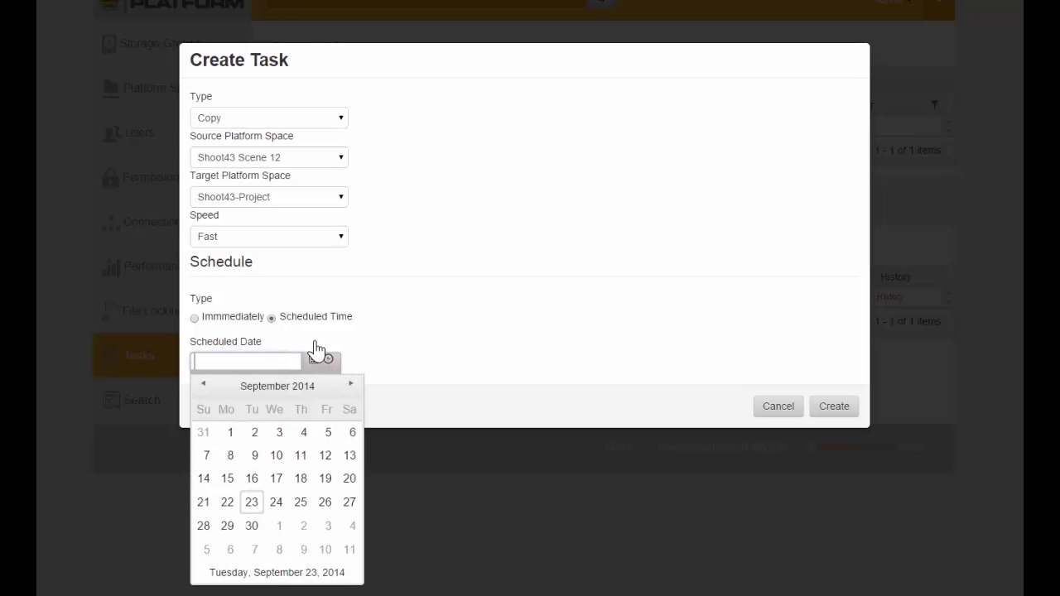
pyautogui.click(314, 360)
pyautogui.click(195, 320)
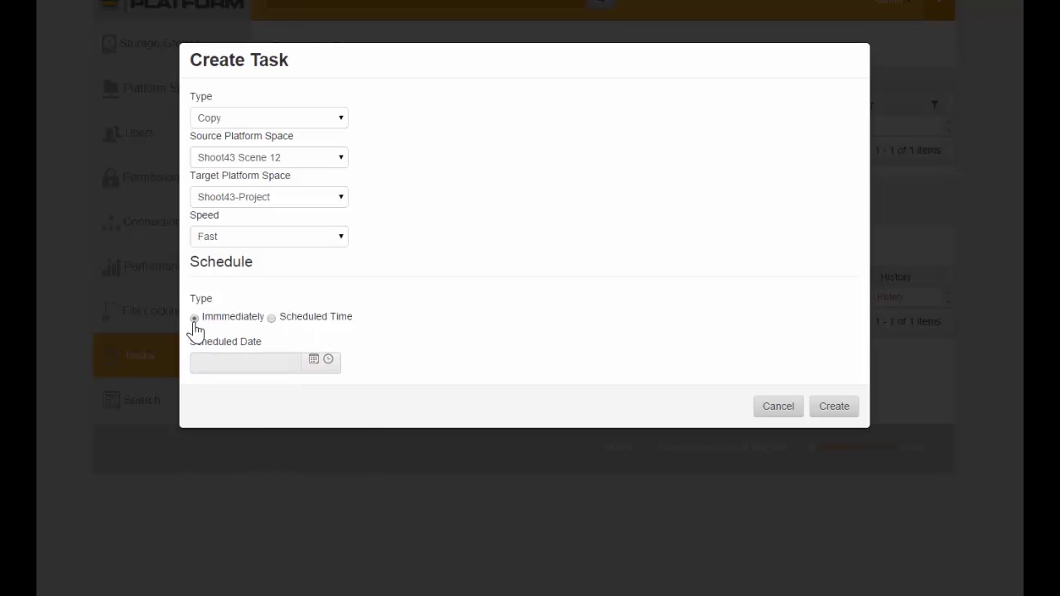
# Create and confirm the copy task, then dismiss the success message.
pyautogui.click(821, 406)
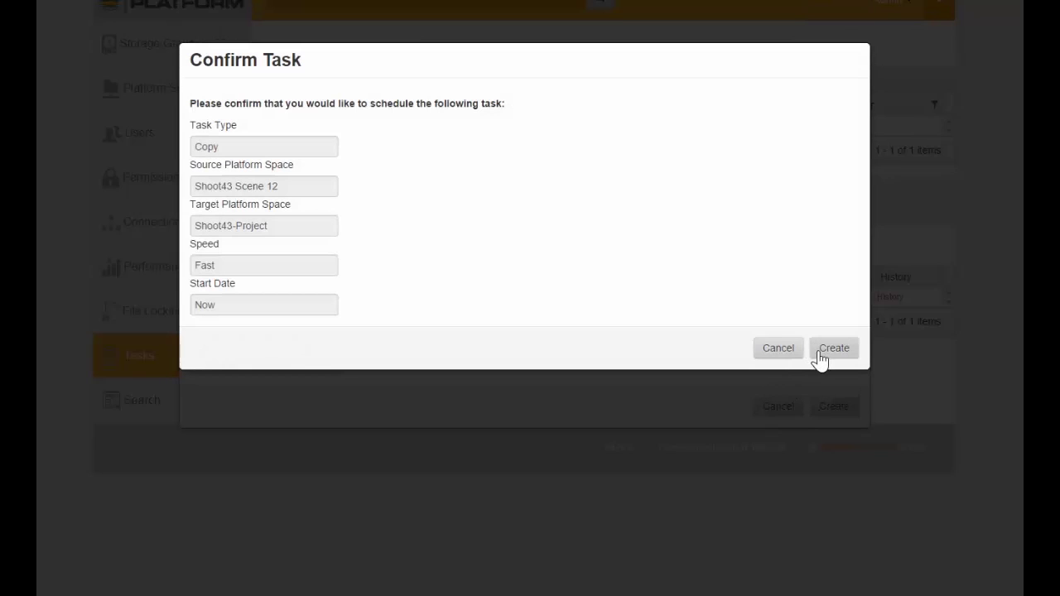
pyautogui.click(818, 358)
pyautogui.click(685, 154)
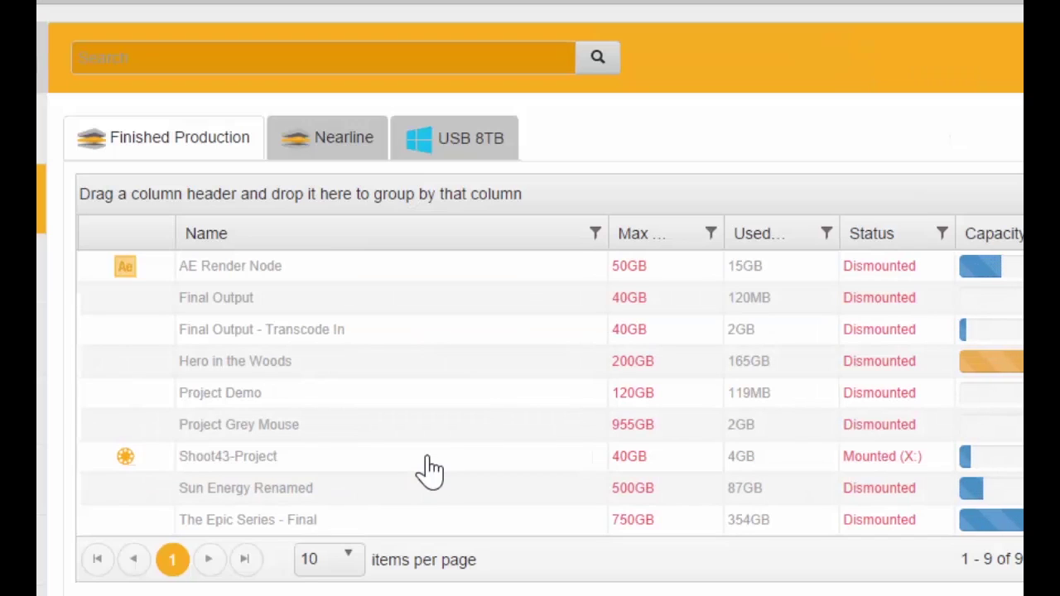
# Select Shoot43-Project, mounted as X: with 4GB of 40GB used.
pyautogui.click(428, 458)
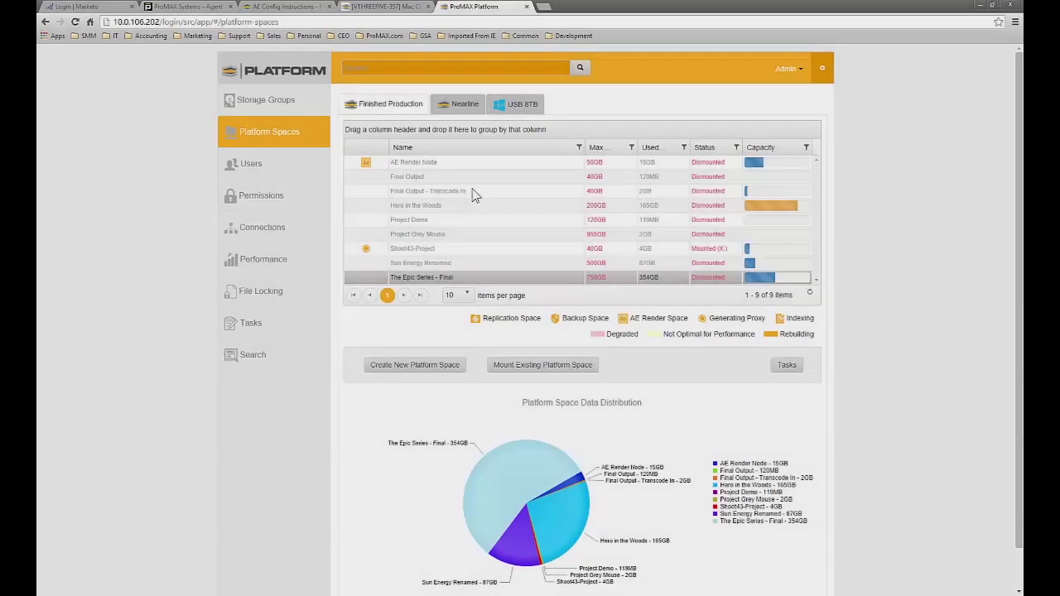
# Open Shoot43-Project and Shoot43-Backup (V:) to confirm the Scene 12 clips, ending on Nearline.
pyautogui.click(372, 369)
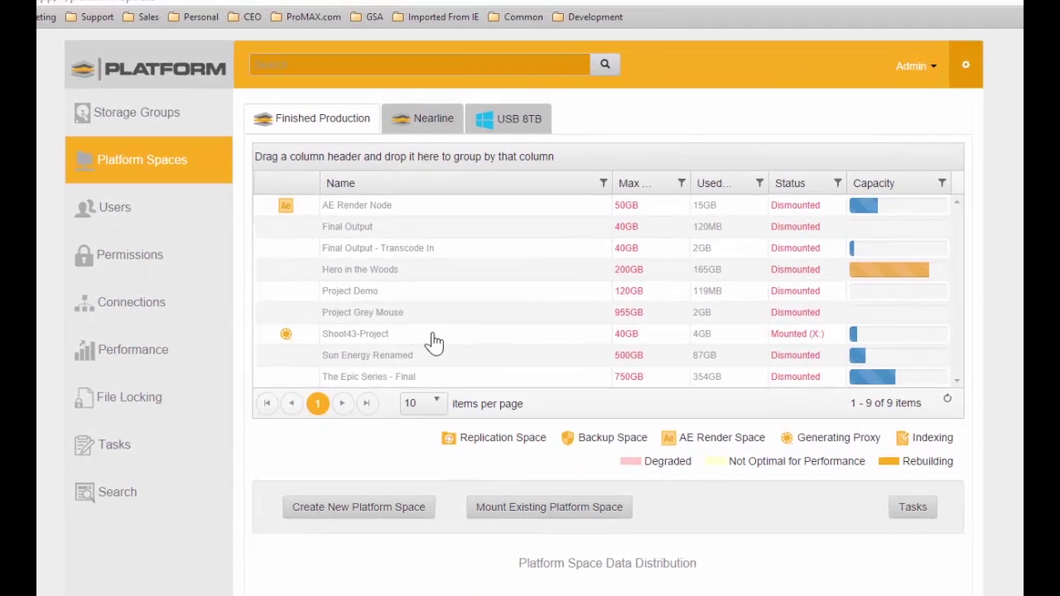
pyautogui.click(389, 338)
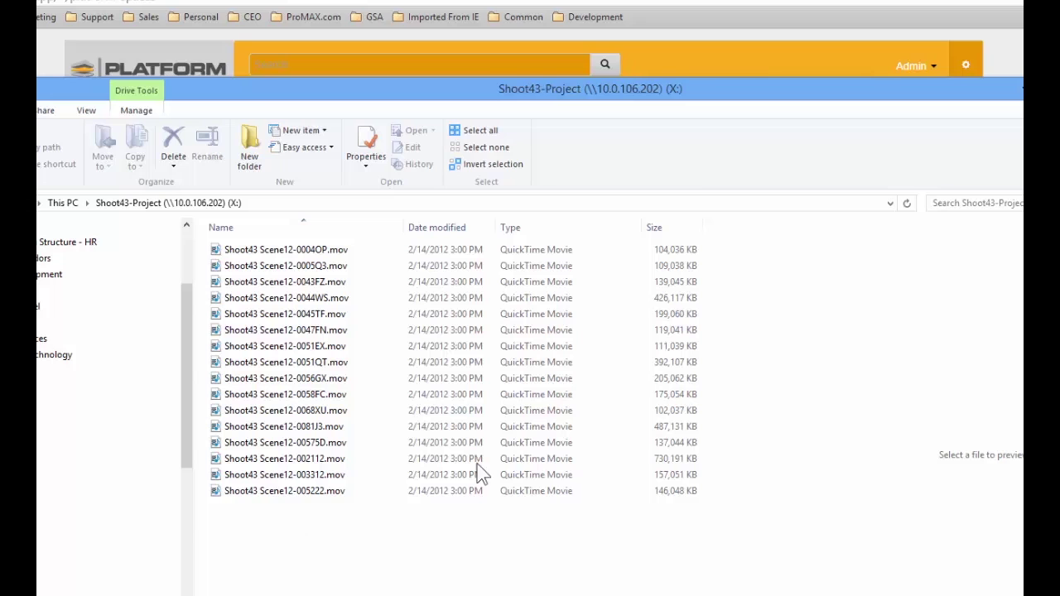
pyautogui.click(703, 63)
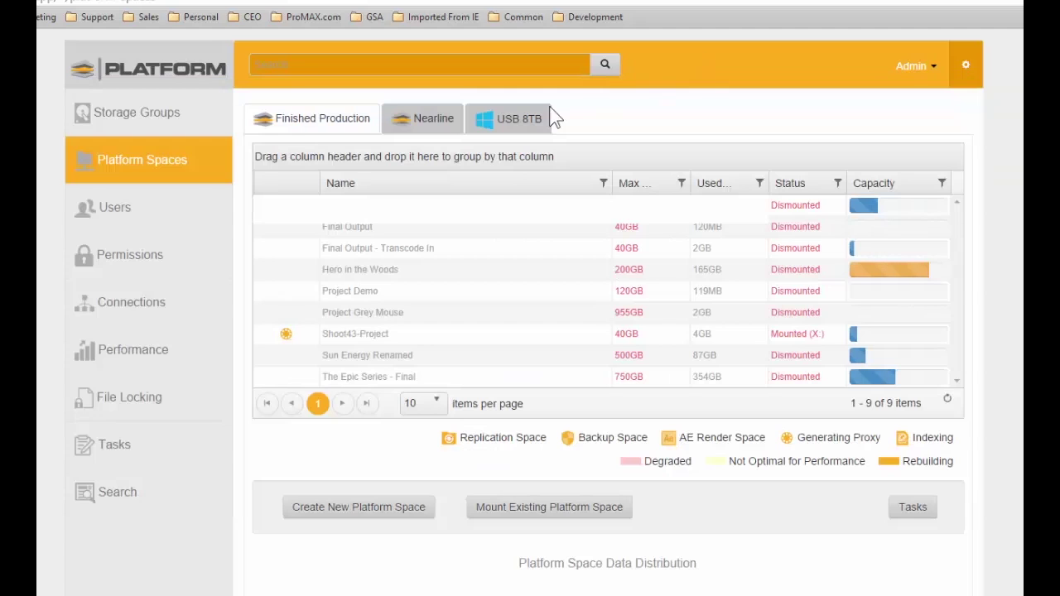
pyautogui.click(413, 119)
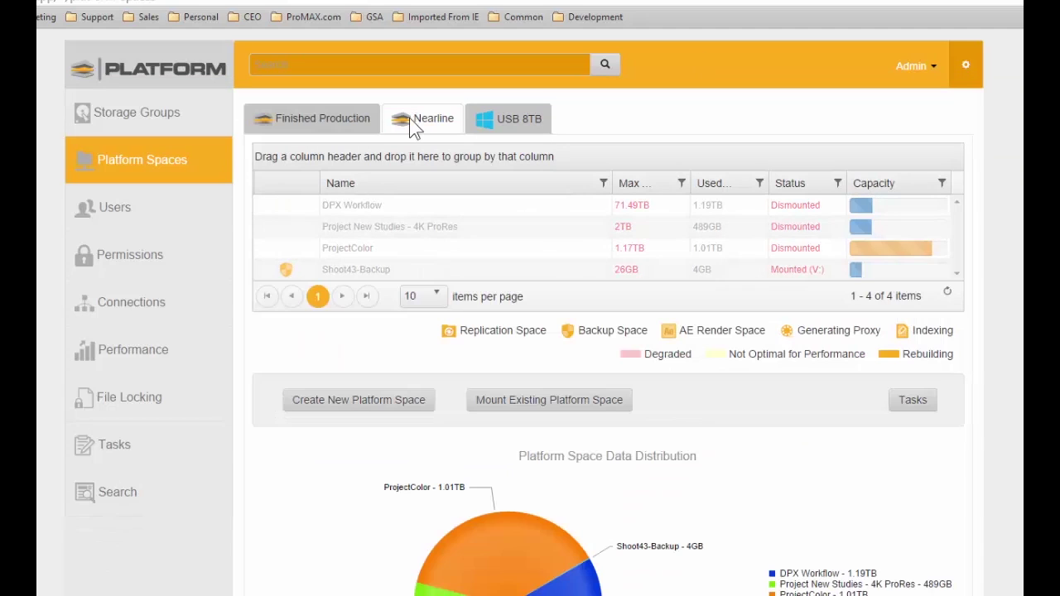
pyautogui.click(368, 272)
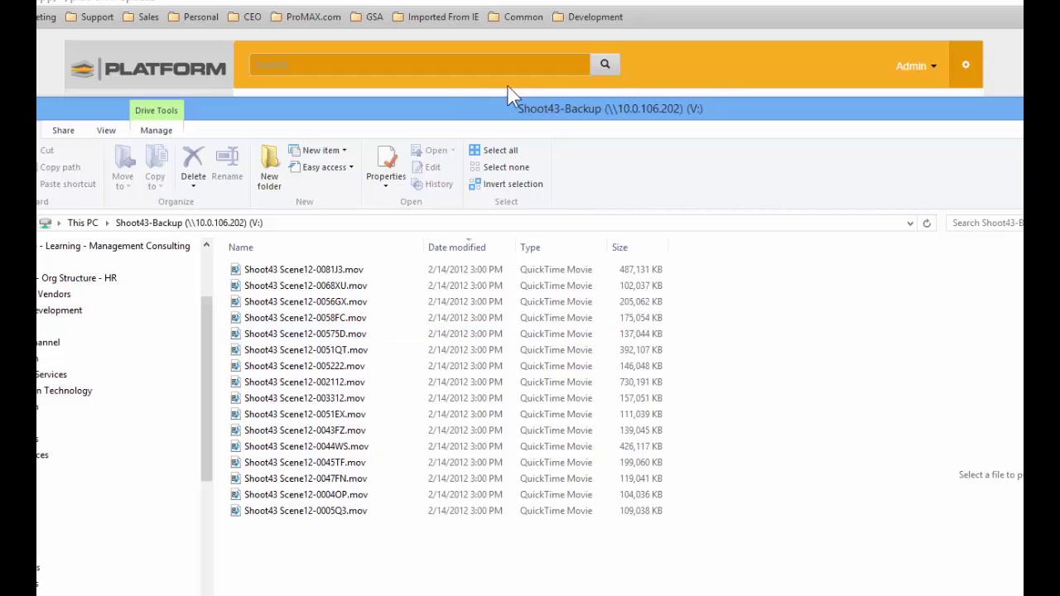
pyautogui.click(705, 71)
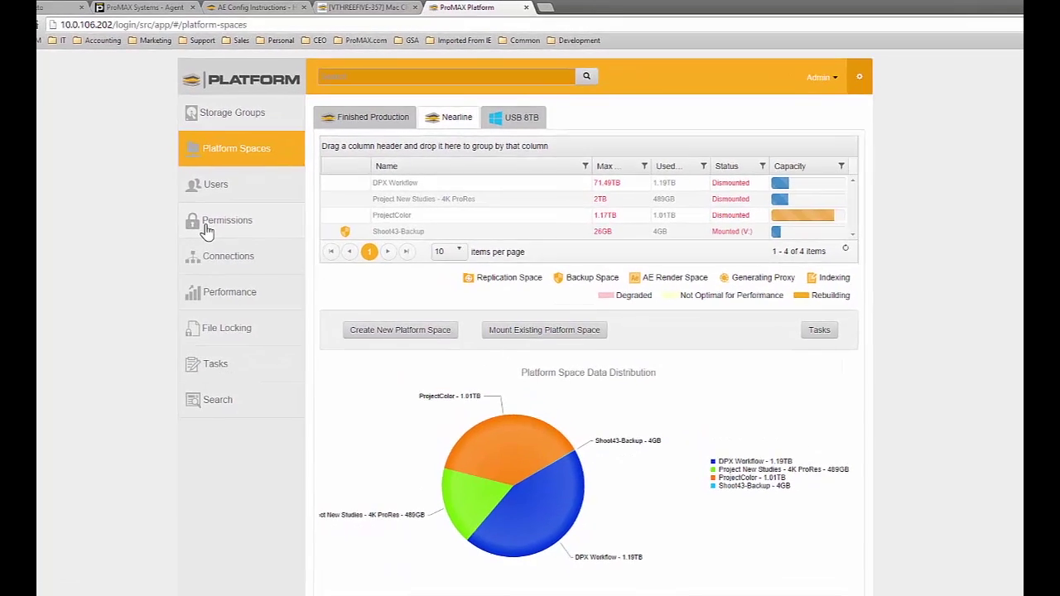
# Under Permissions By User, grant Read and Modify on Shoot43-Project and Final Output - Transcode In, Read on Final Output.
pyautogui.click(245, 201)
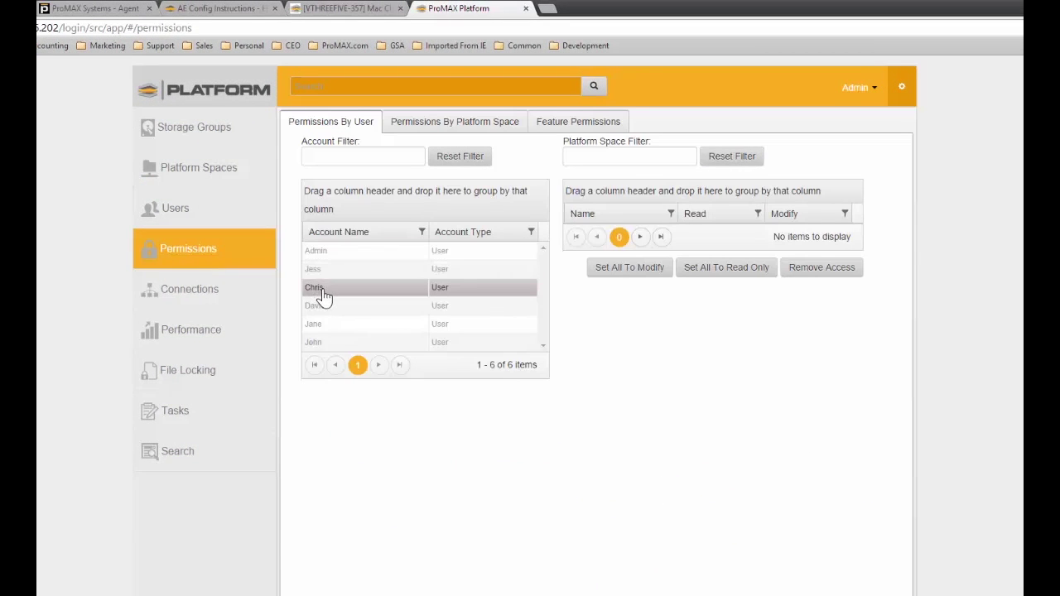
pyautogui.click(323, 297)
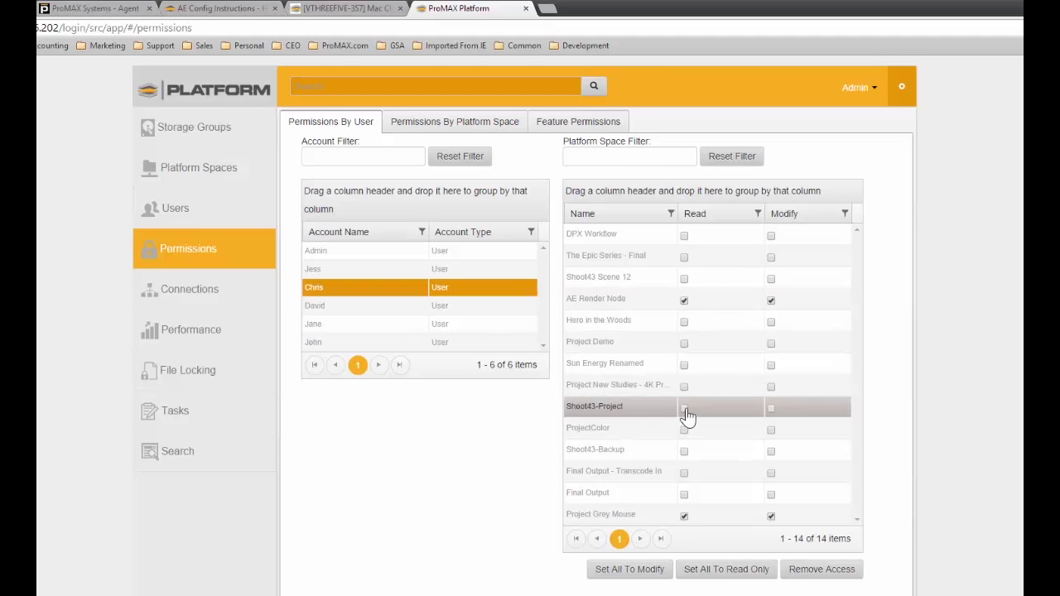
pyautogui.click(771, 414)
pyautogui.click(771, 415)
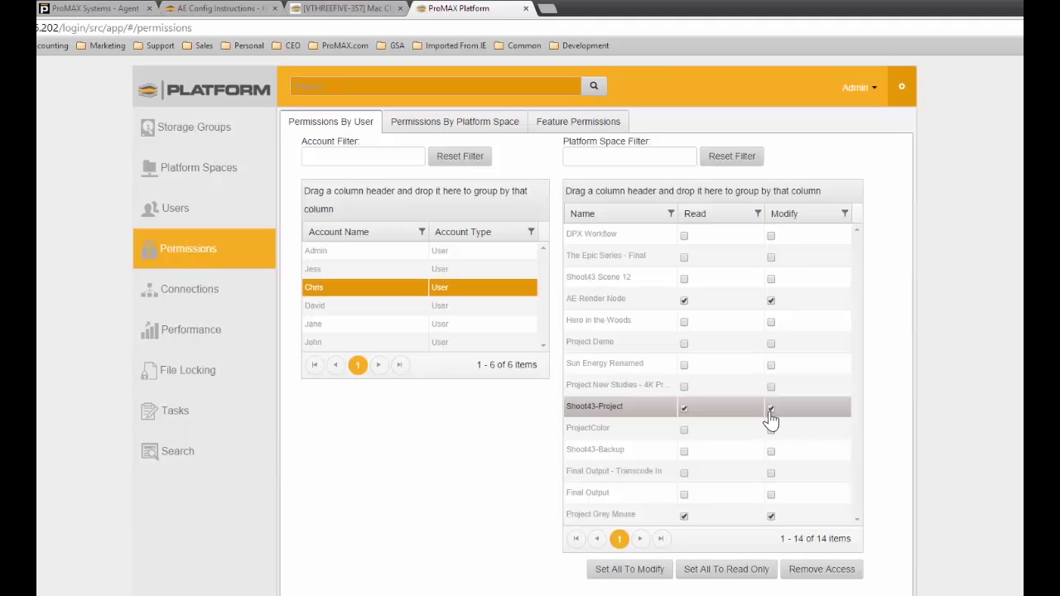
pyautogui.click(770, 474)
pyautogui.click(770, 476)
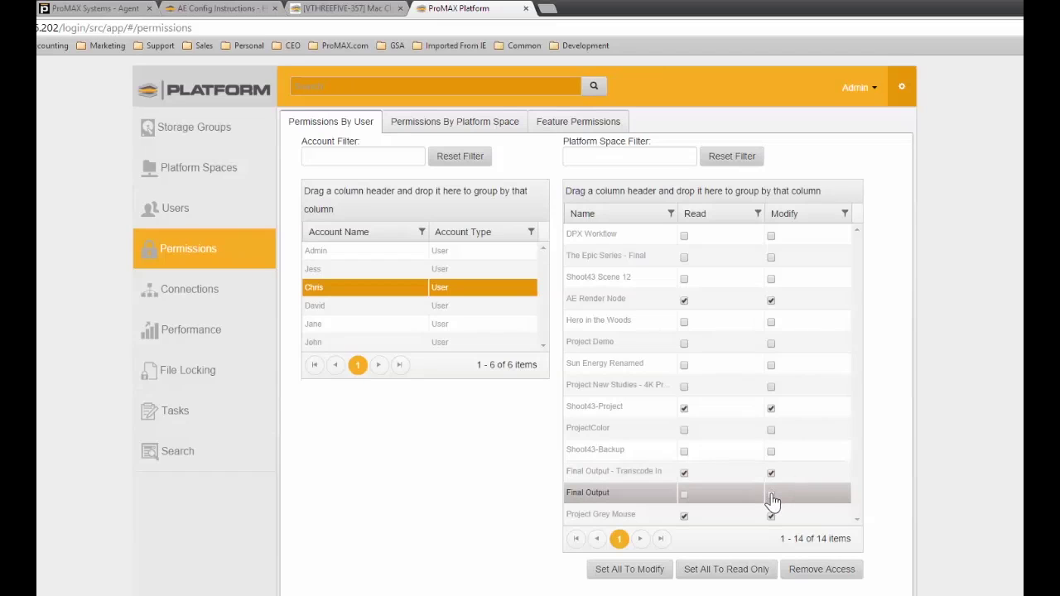
pyautogui.click(771, 496)
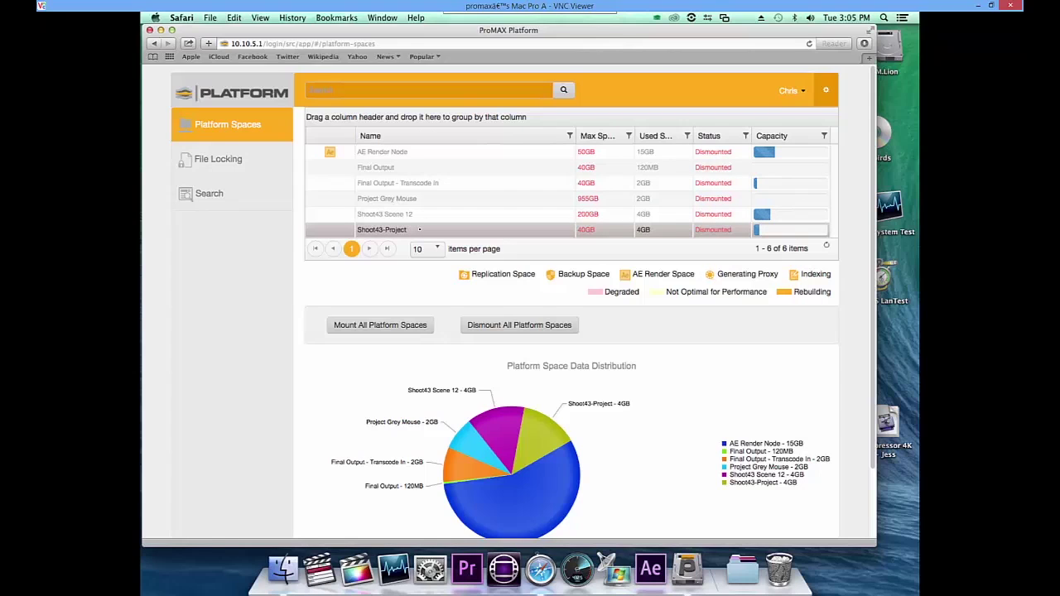
# Mount the Shoot43-Project space, check its 16 .mov clips, and launch Premiere Pro.
pyautogui.rightClick(419, 229)
pyautogui.click(429, 239)
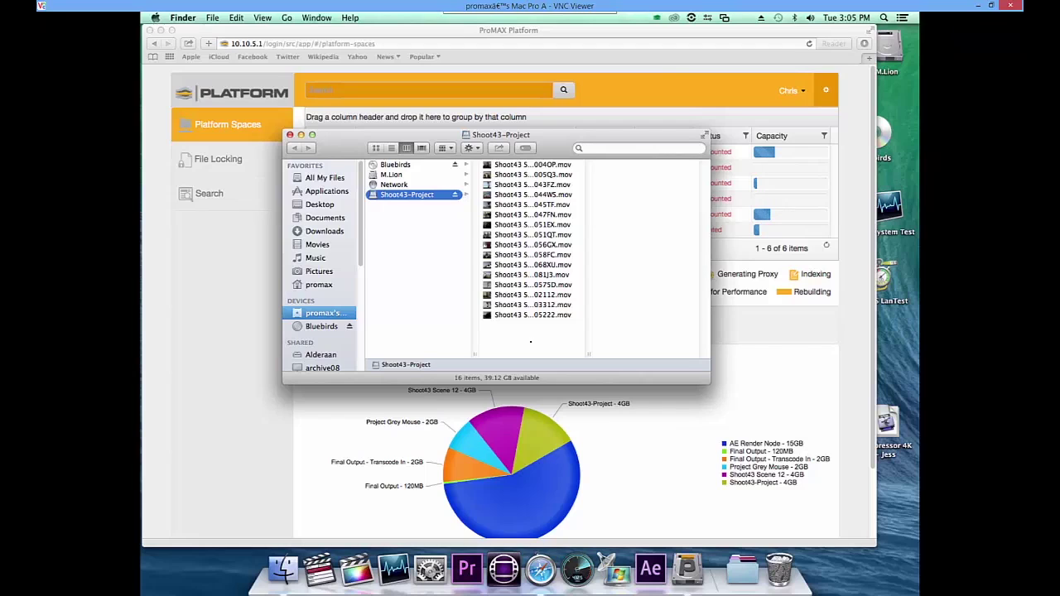
pyautogui.click(466, 569)
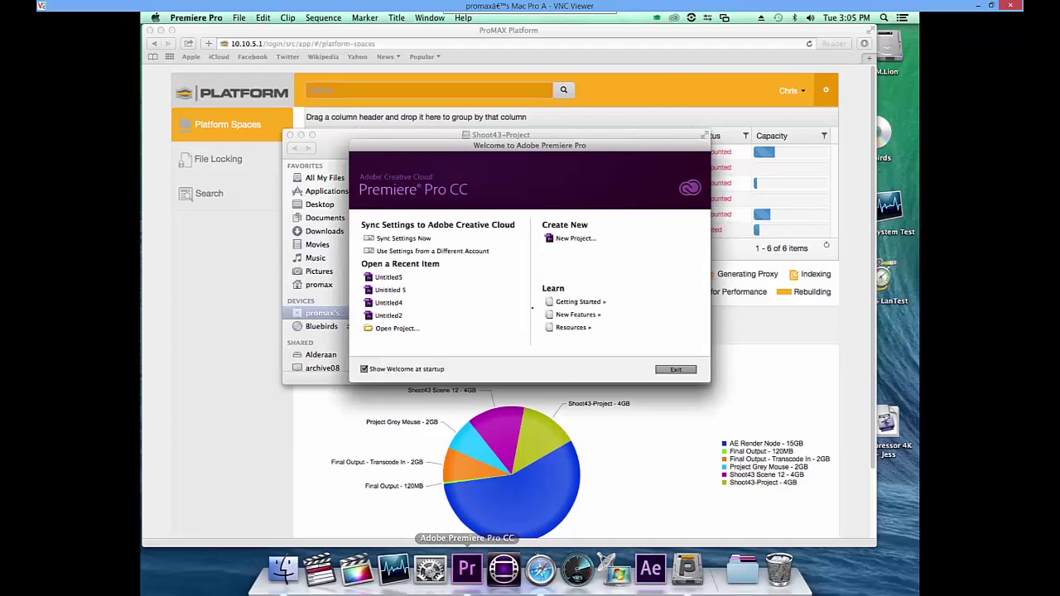
# Create a Premiere project named Shoot43-1 located in /Volumes/Shoot43-Project.
pyautogui.click(573, 238)
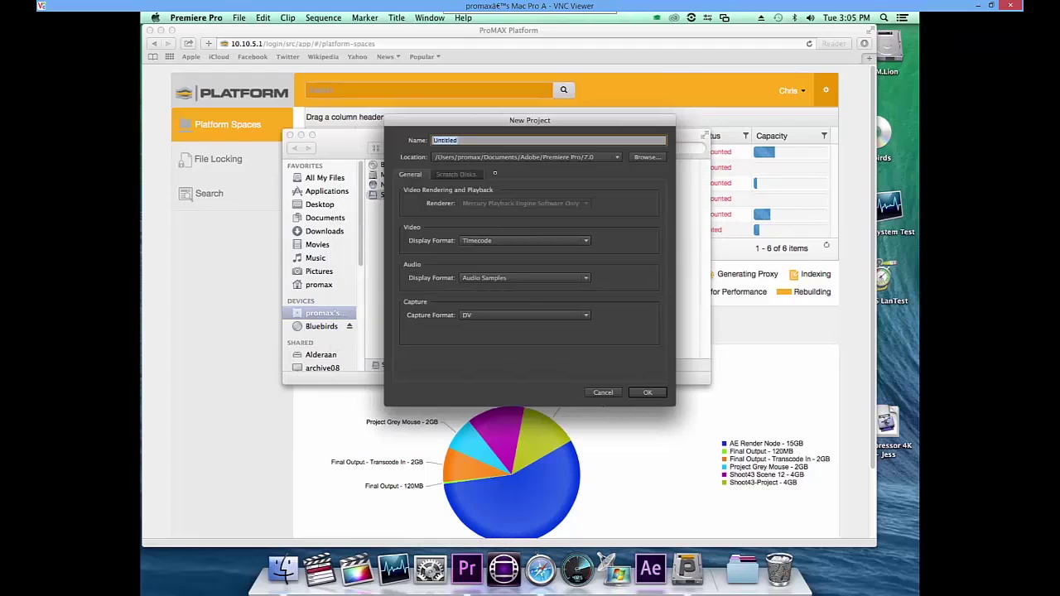
pyautogui.click(647, 156)
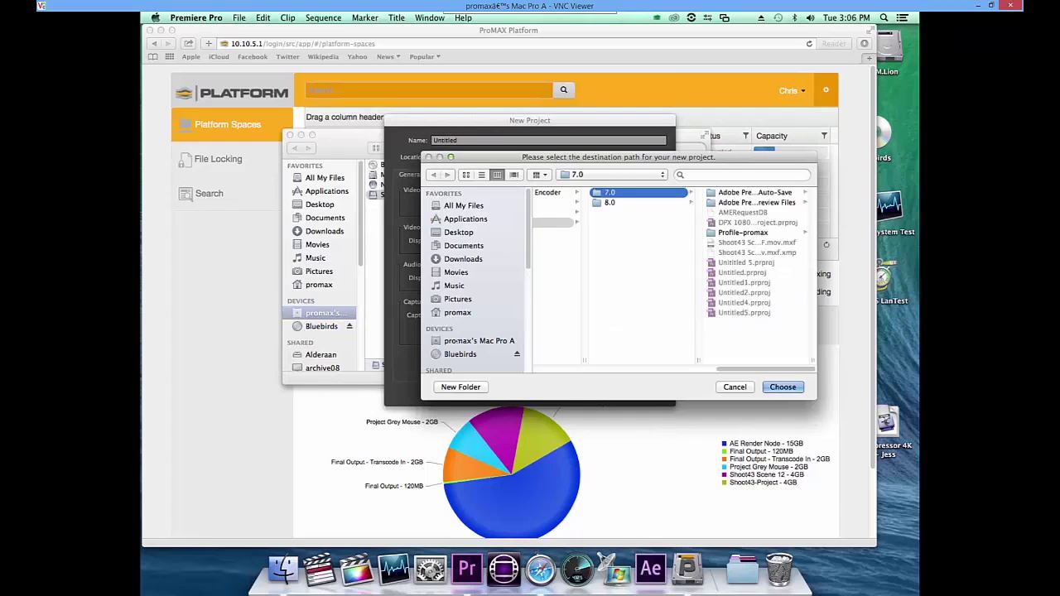
pyautogui.click(479, 340)
pyautogui.click(574, 222)
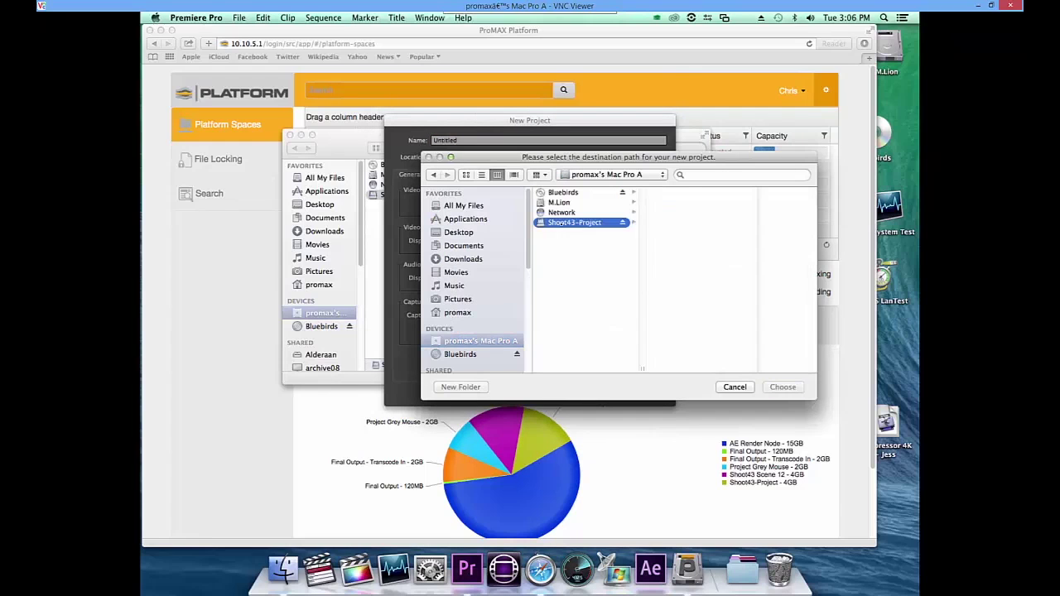
pyautogui.click(778, 387)
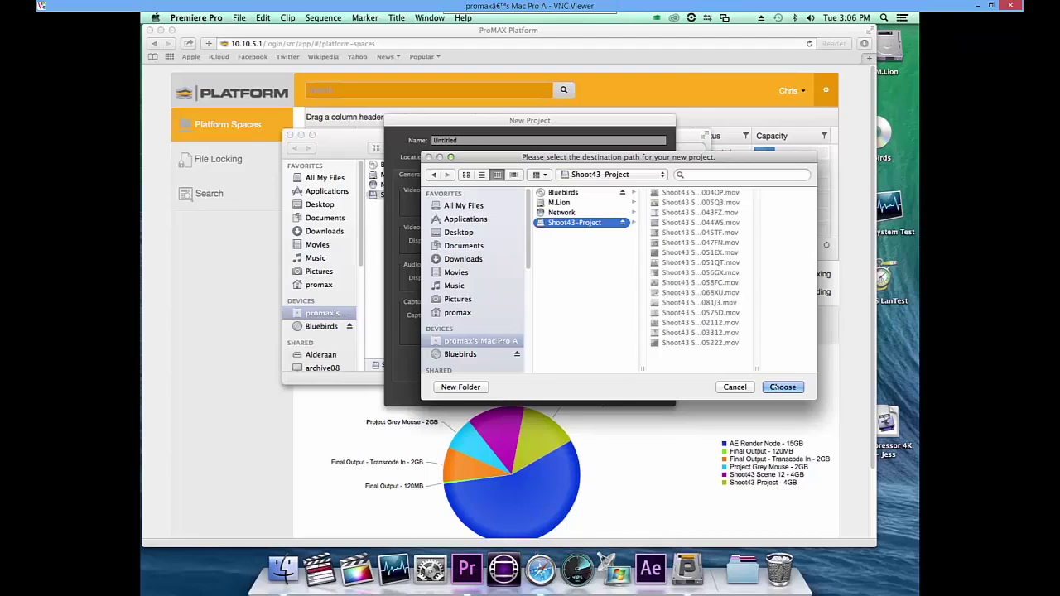
pyautogui.write('Shoot43-1')
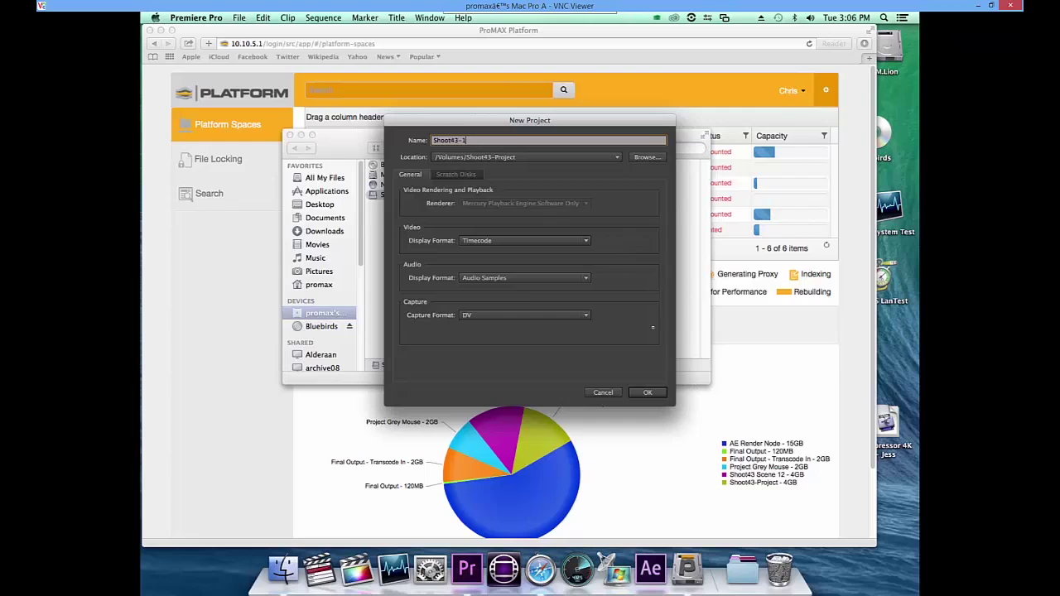
pyautogui.click(650, 393)
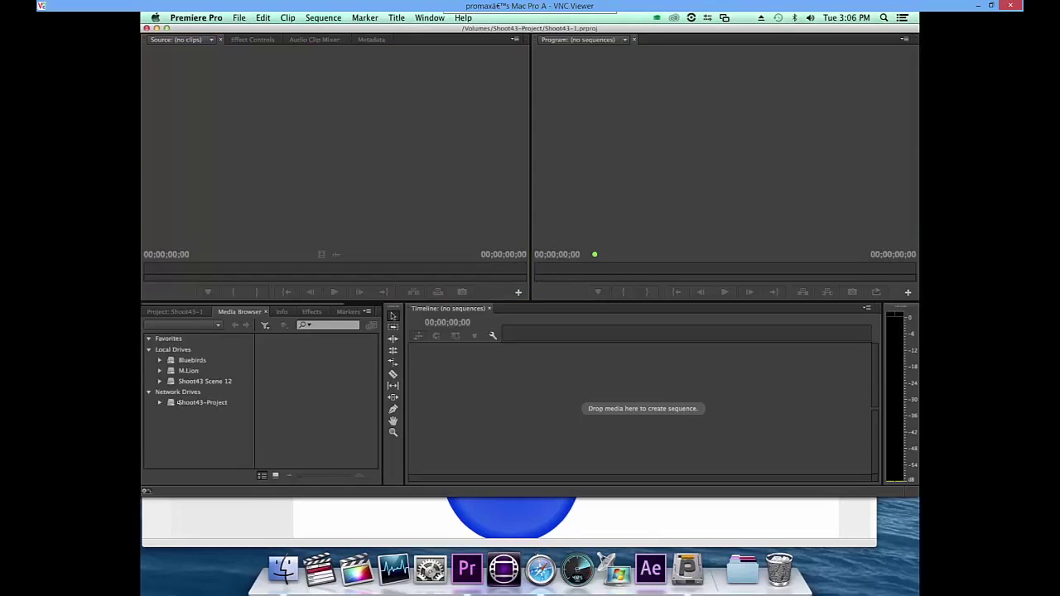
# Import the Shoot43-Project clips, place a Shoot43 Scene12 clip in a new sequence, and play it.
pyautogui.click(178, 403)
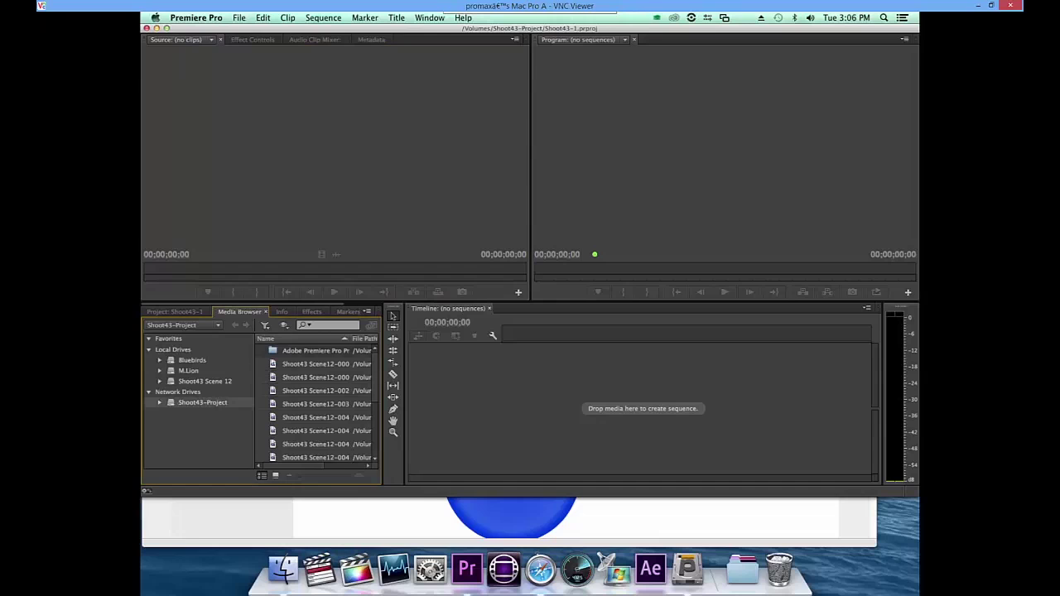
pyautogui.moveTo(465, 398); pyautogui.dragTo(461, 398)
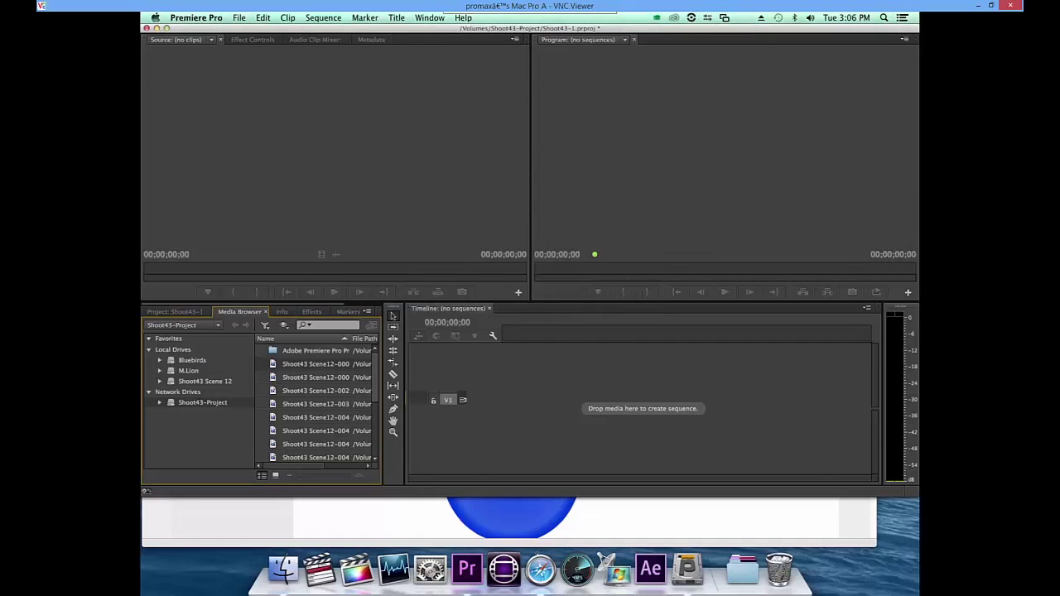
pyautogui.moveTo(327, 390); pyautogui.dragTo(551, 402)
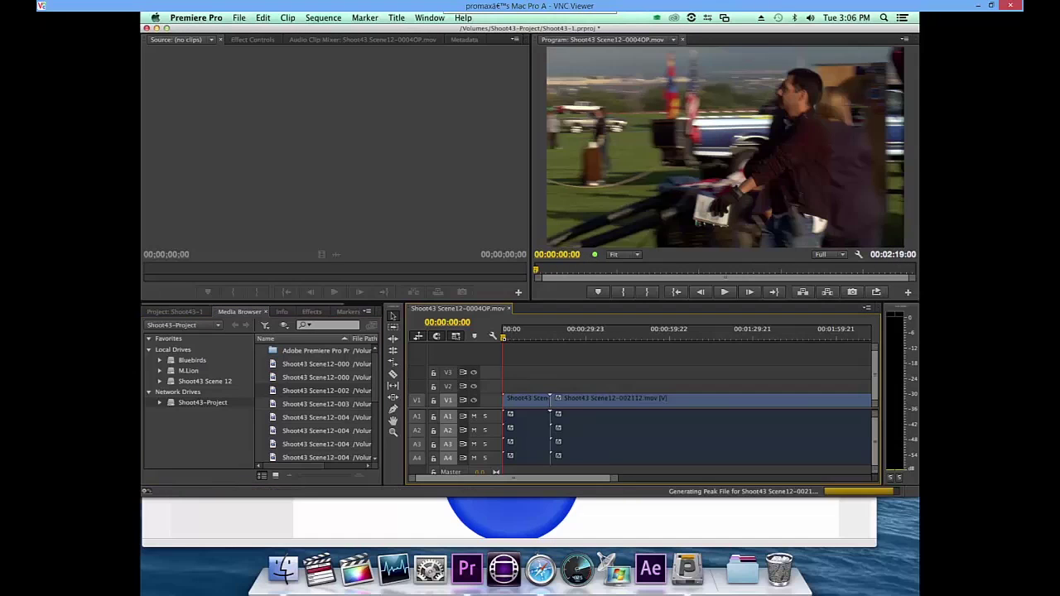
pyautogui.press('space')
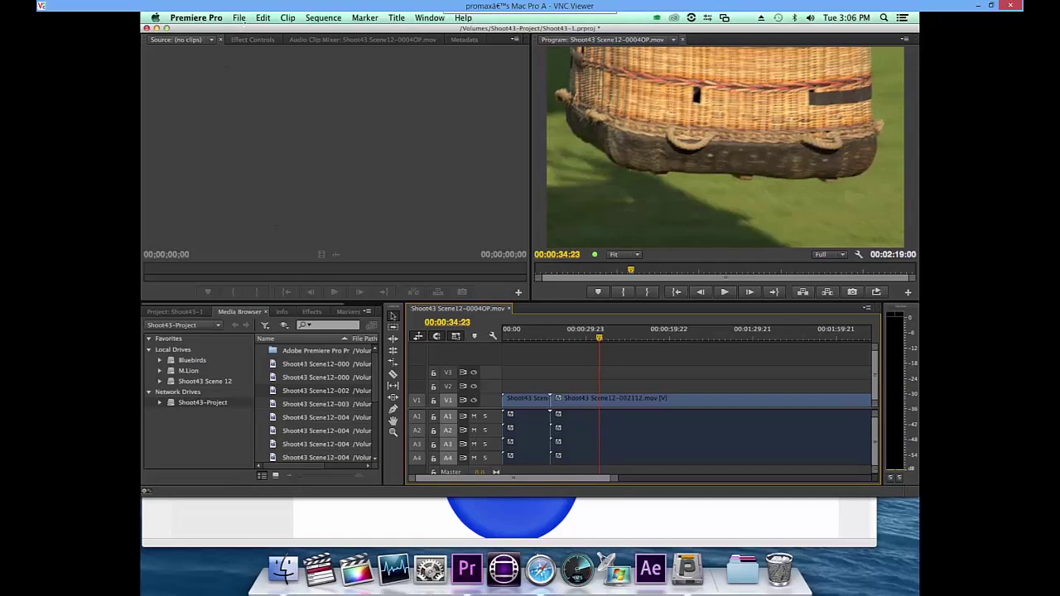
pyautogui.click(240, 17)
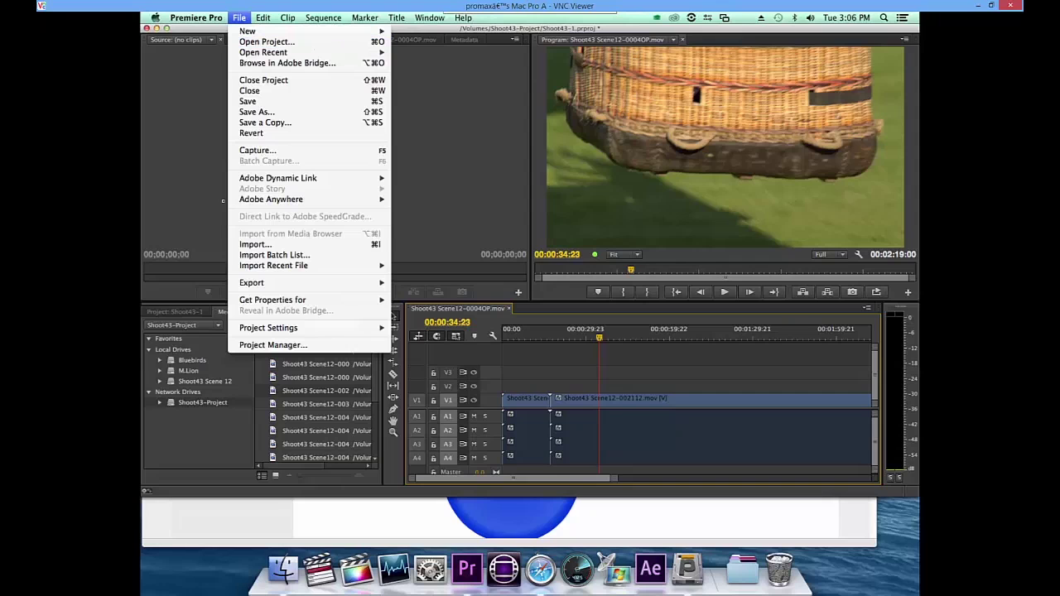
pyautogui.moveTo(292, 283)
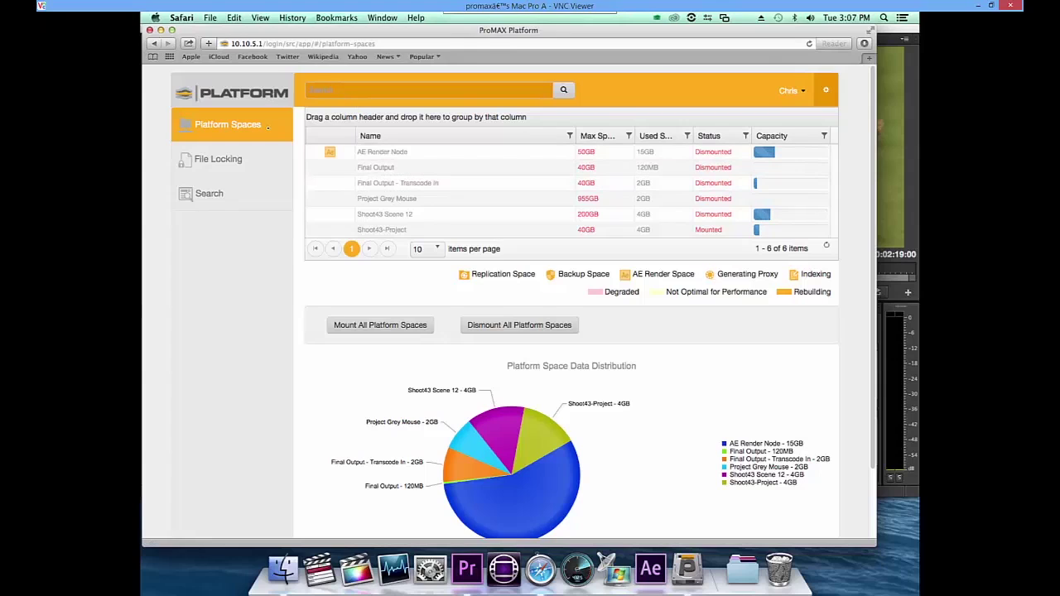
# Mount the Final Output - Transcode In space, then switch back to Premiere Pro.
pyautogui.rightClick(362, 186)
pyautogui.click(384, 194)
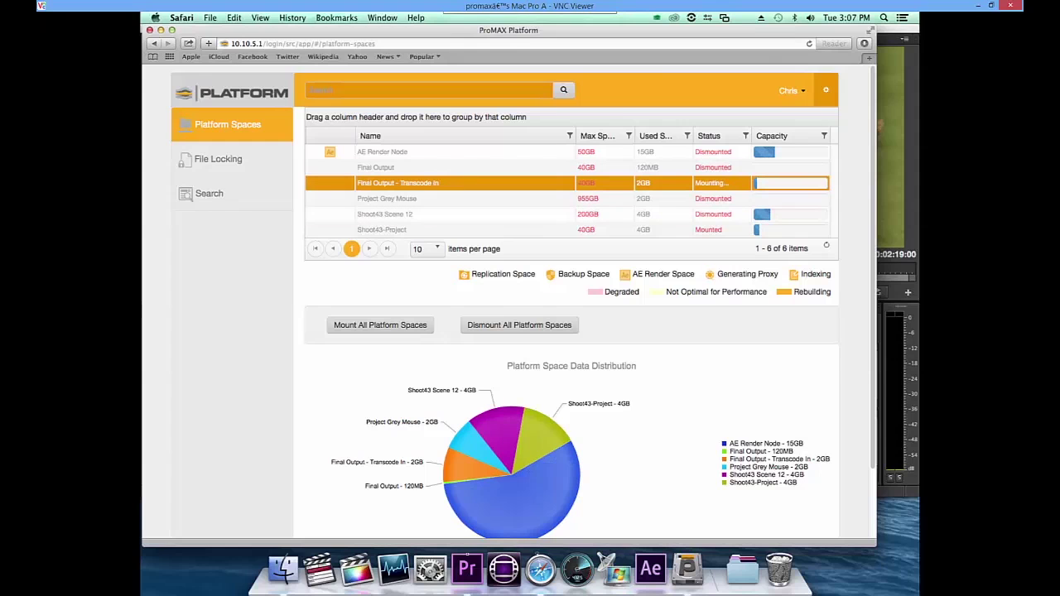
pyautogui.click(467, 569)
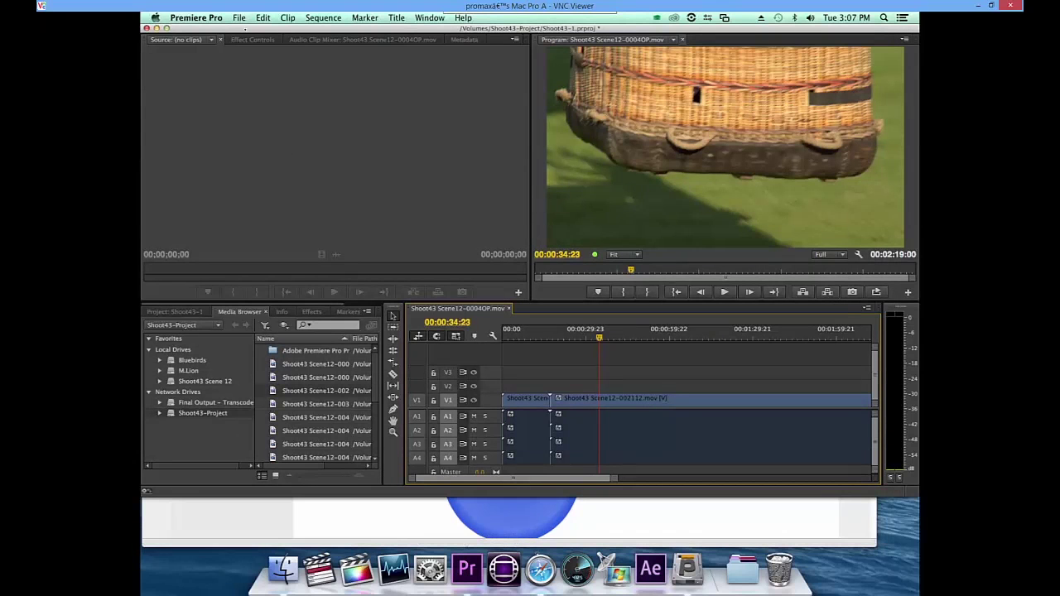
pyautogui.click(238, 18)
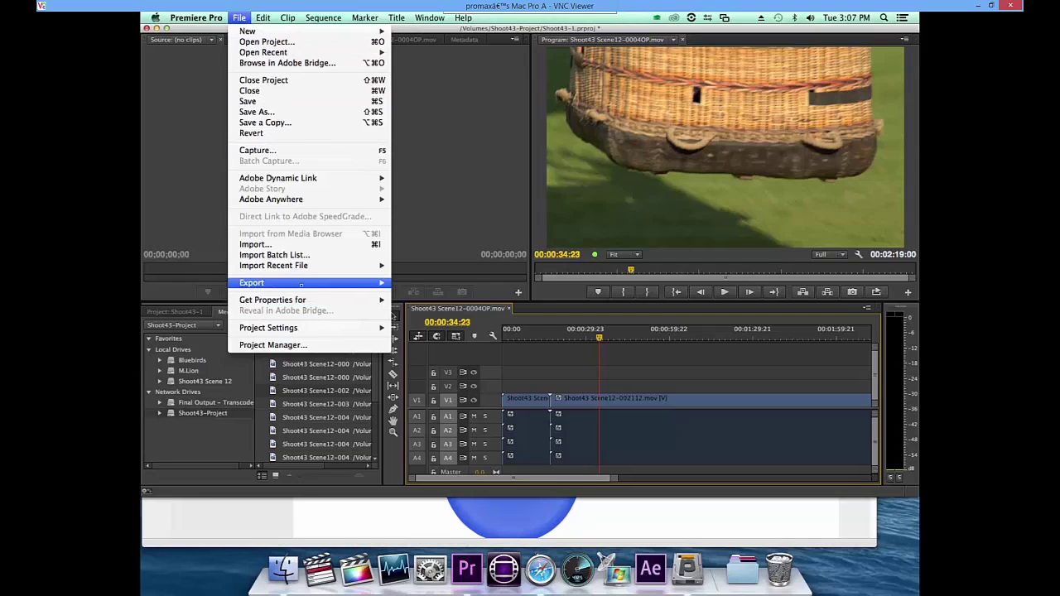
# Export the sequence as Shoot43 Scene12-0004OP.mov into Final Output - Transcode In, keeping the .mov extension.
pyautogui.moveTo(315, 283)
pyautogui.click(412, 285)
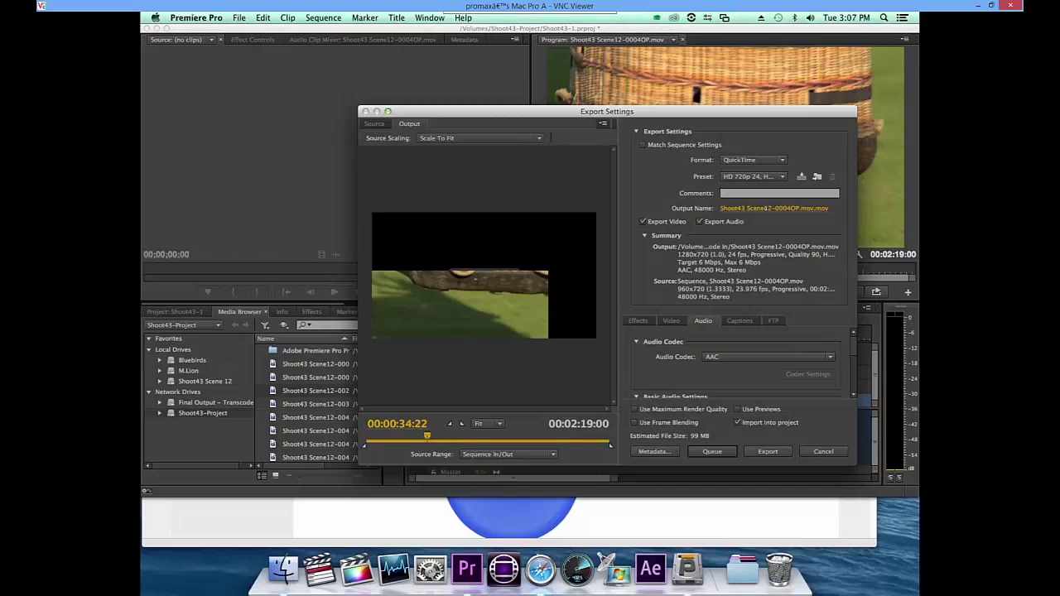
pyautogui.click(767, 209)
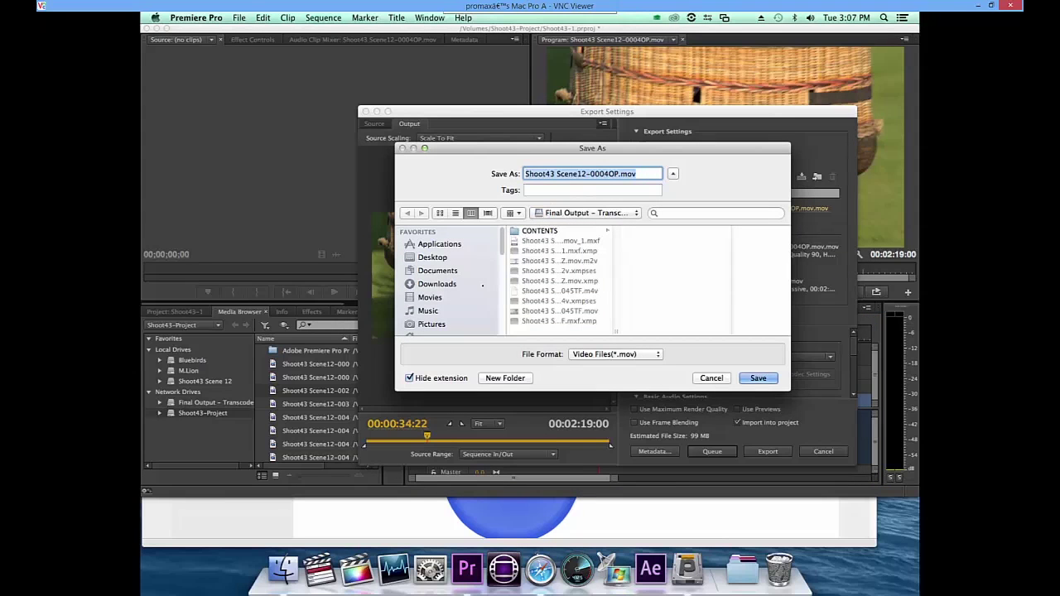
pyautogui.scroll(-2, 483, 285)
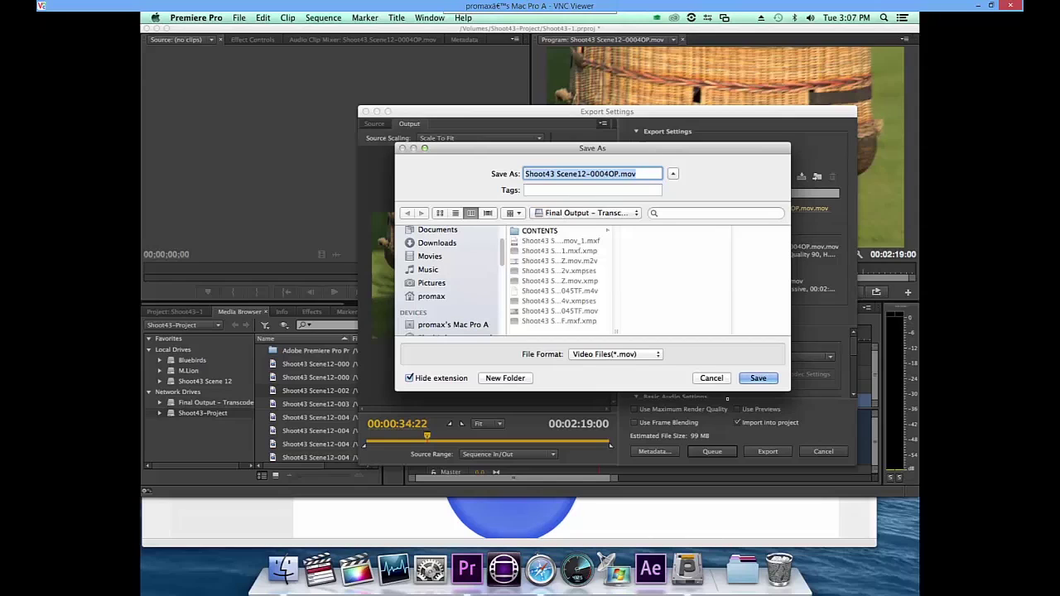
pyautogui.press('Return')
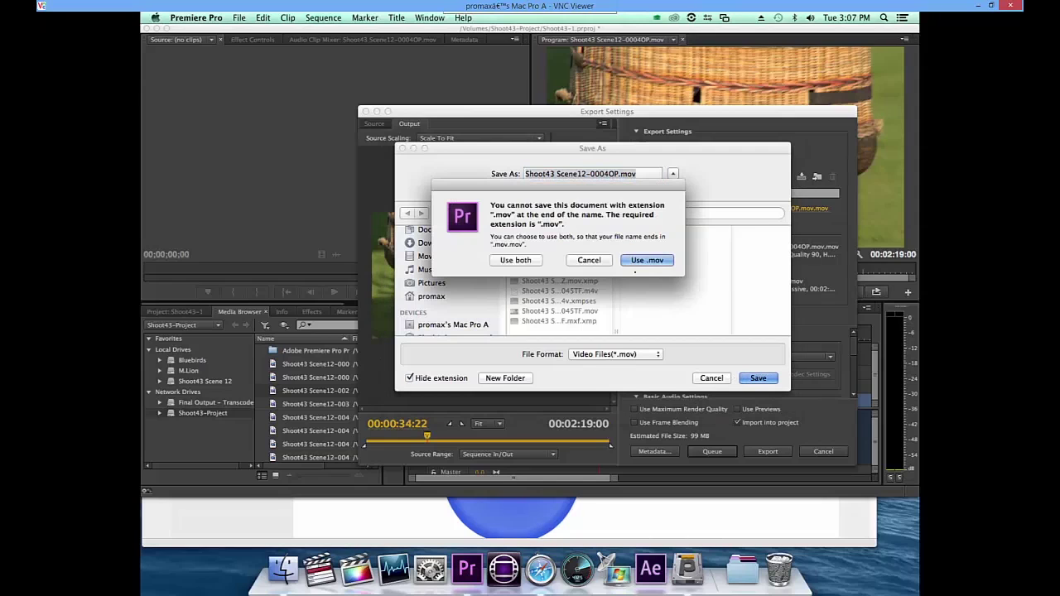
pyautogui.click(635, 260)
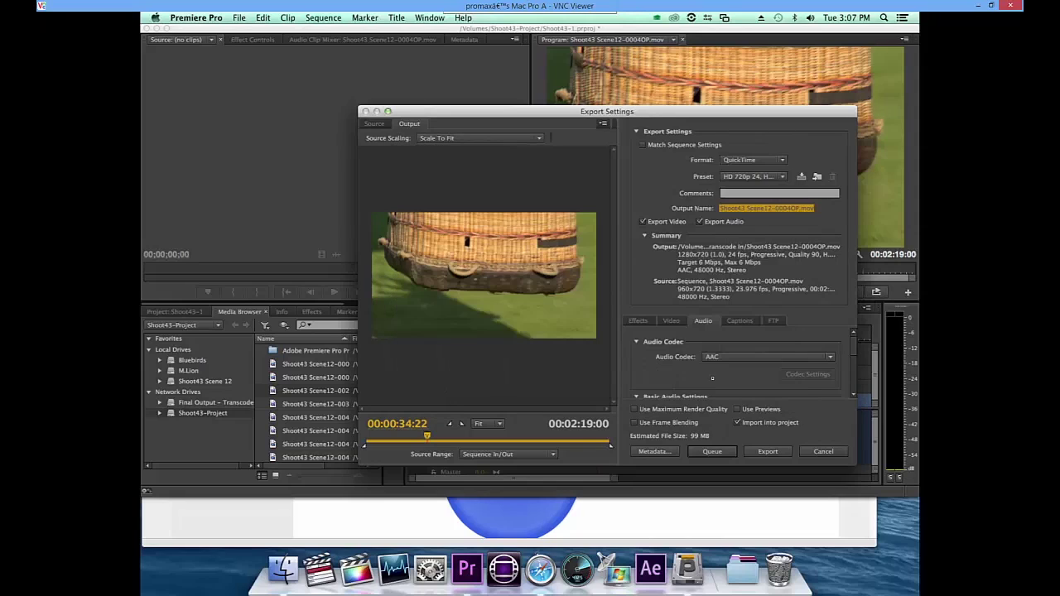
pyautogui.click(767, 451)
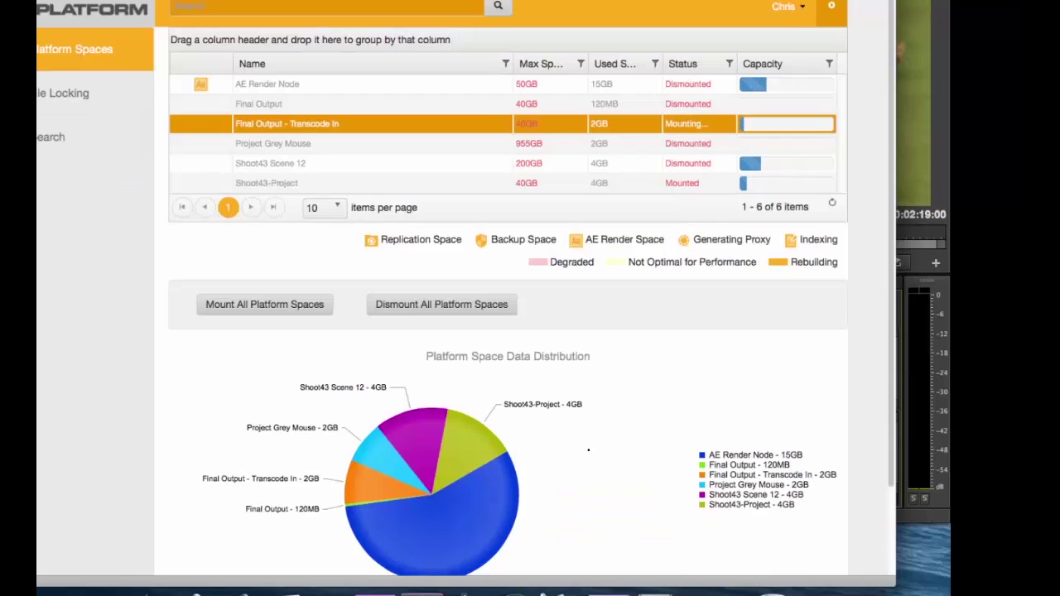
# Mount the Final Output space.
pyautogui.moveTo(477, 439)
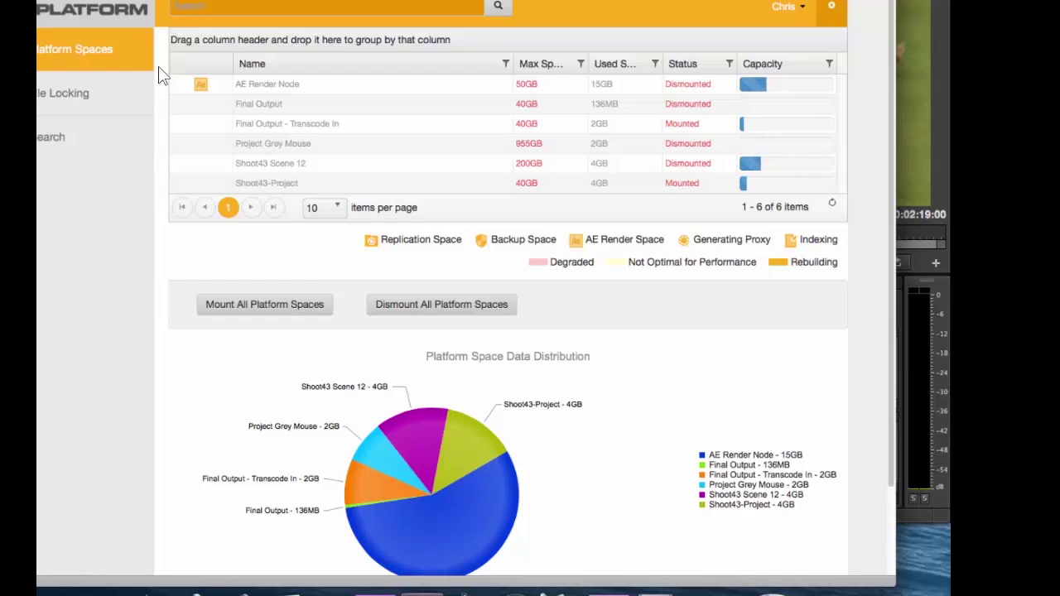
pyautogui.click(270, 103)
pyautogui.rightClick(270, 104)
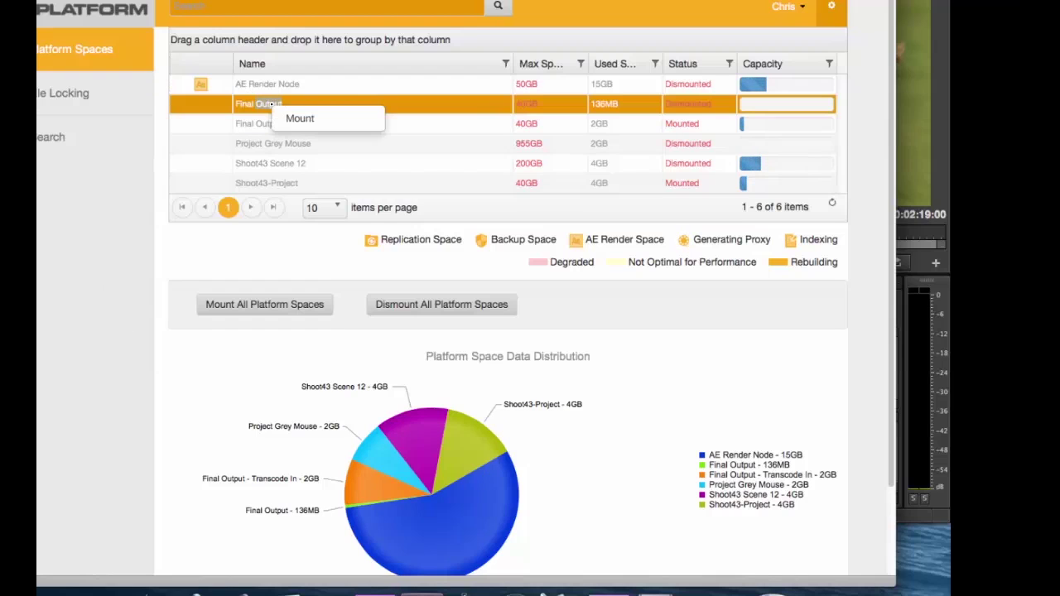
pyautogui.click(289, 119)
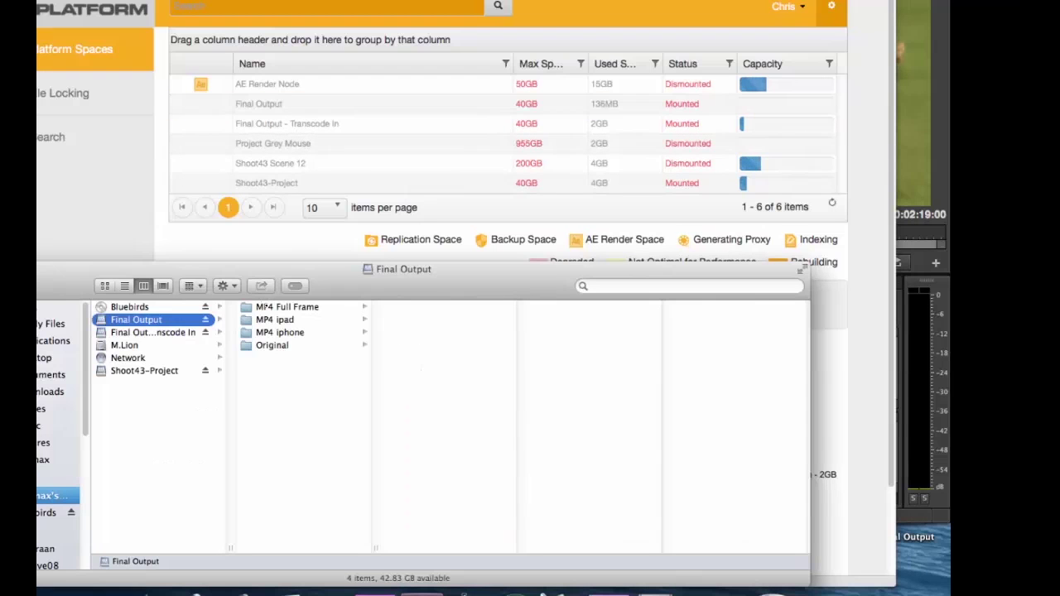
# Check the MP4 Full Frame, MP4 ipad and MP4 iphone folders for the transcoded movie.
pyautogui.click(273, 306)
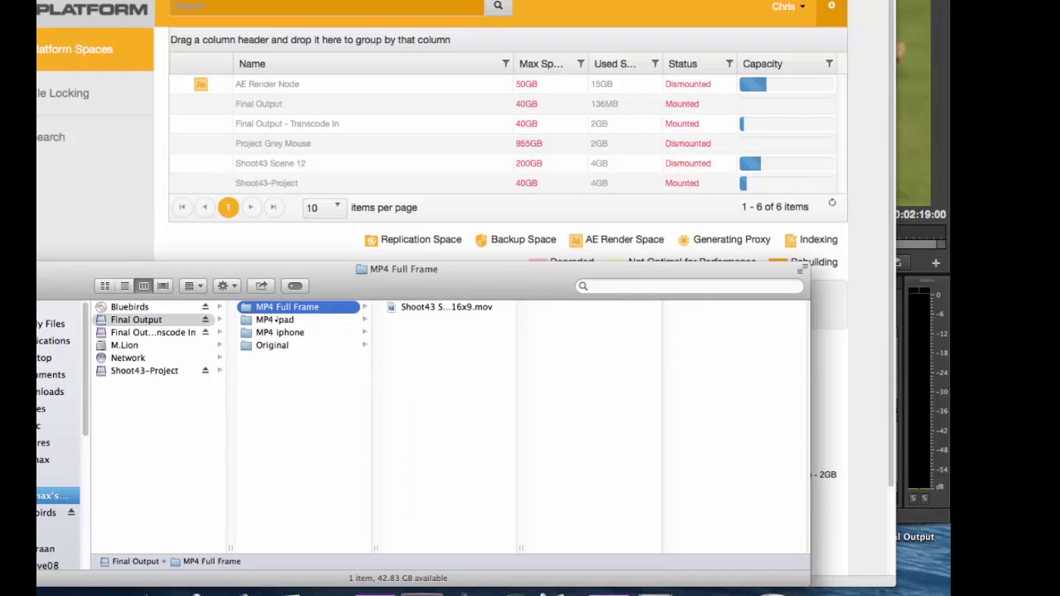
pyautogui.click(275, 320)
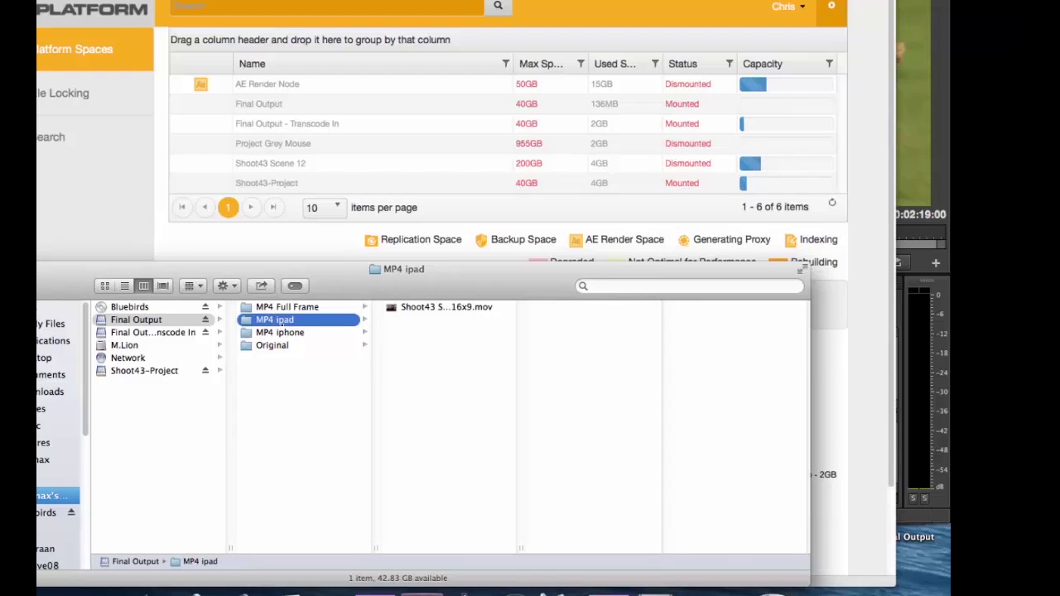
pyautogui.click(281, 333)
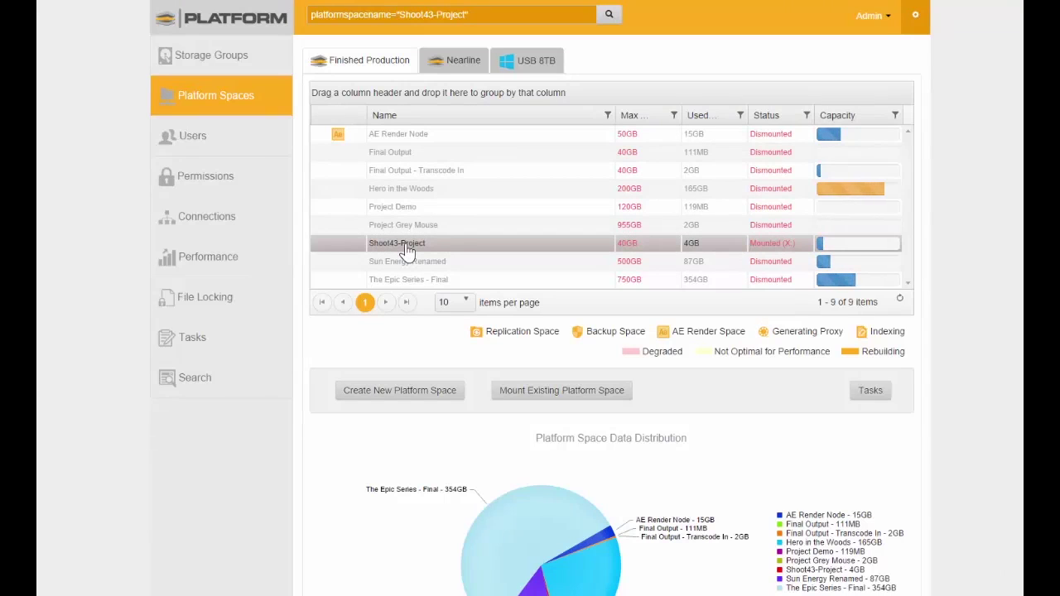
# Search the Shoot43-Project space's files, preview the 0005Q3 clip, then play Shoot43 Scene12-0051QT.mov.
pyautogui.rightClick(406, 248)
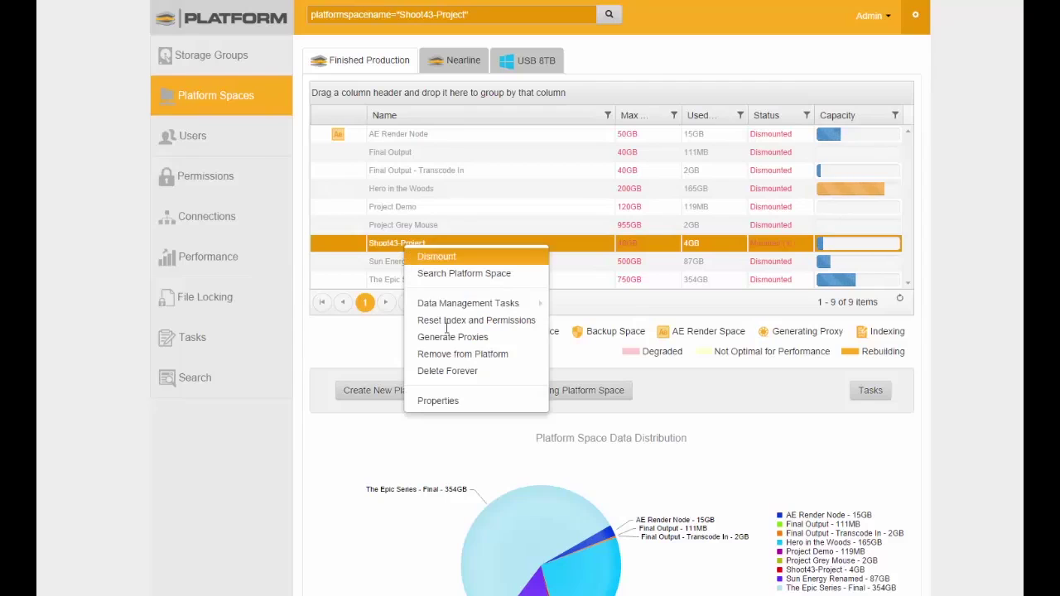
pyautogui.click(459, 275)
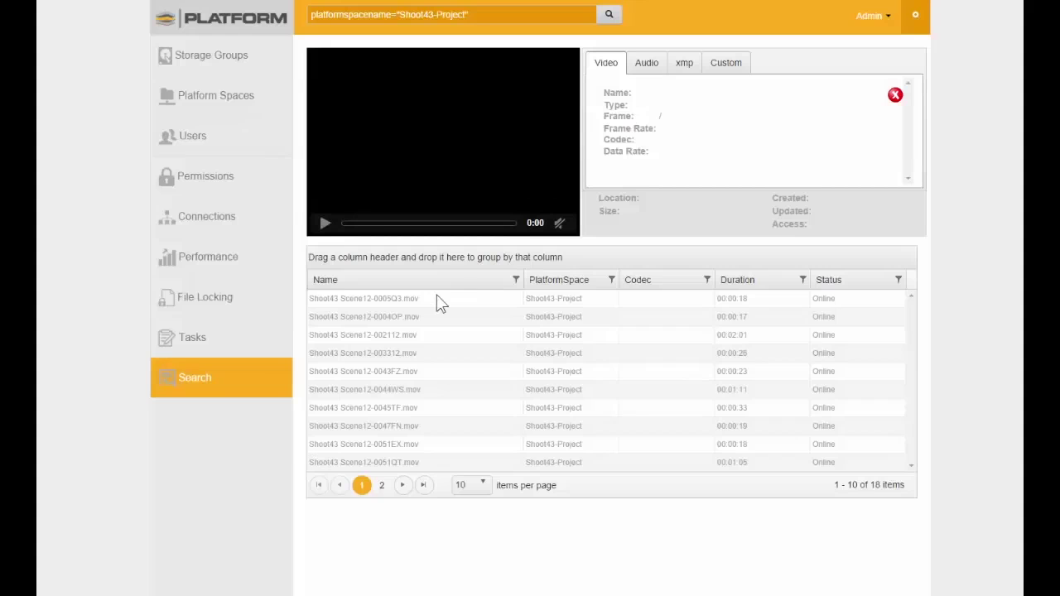
pyautogui.click(410, 300)
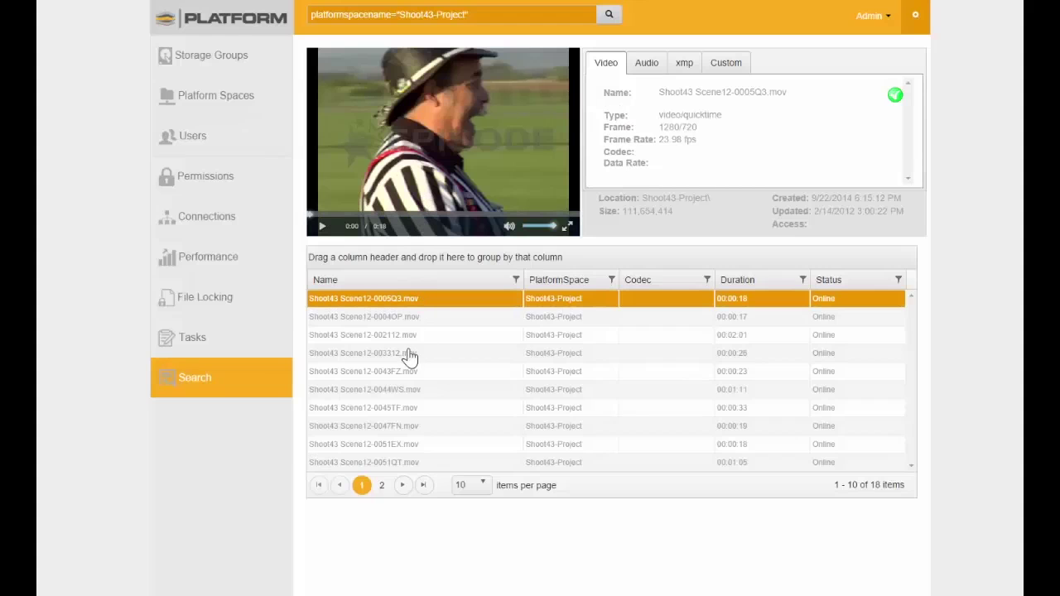
pyautogui.click(401, 462)
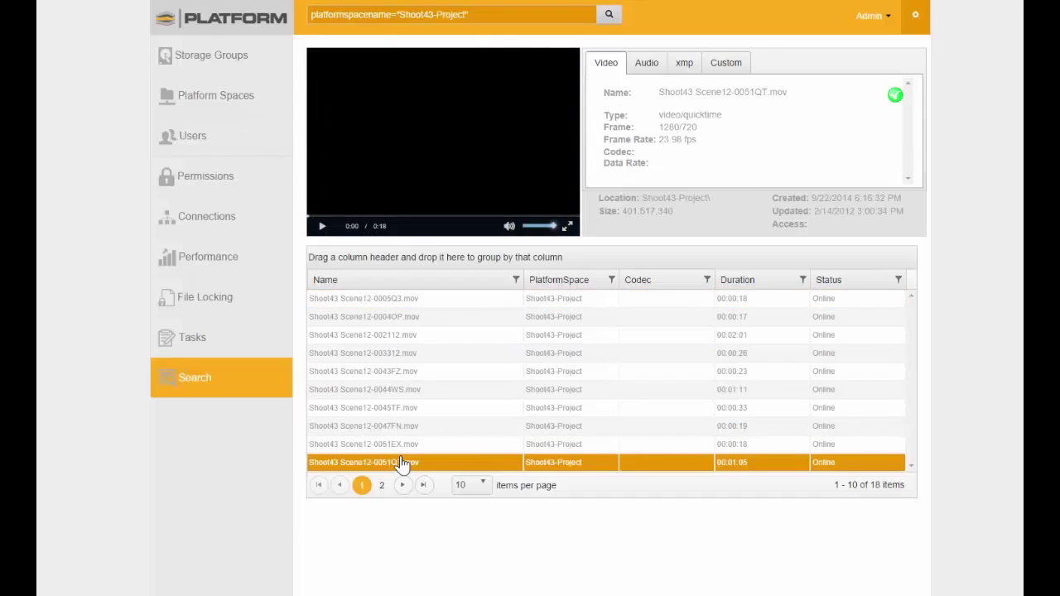
pyautogui.click(425, 152)
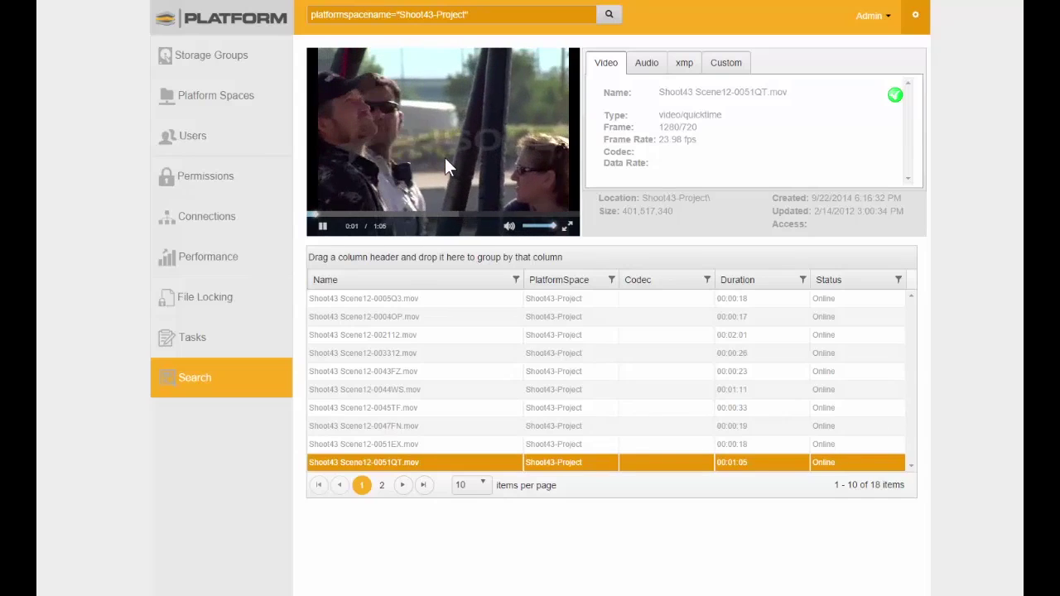